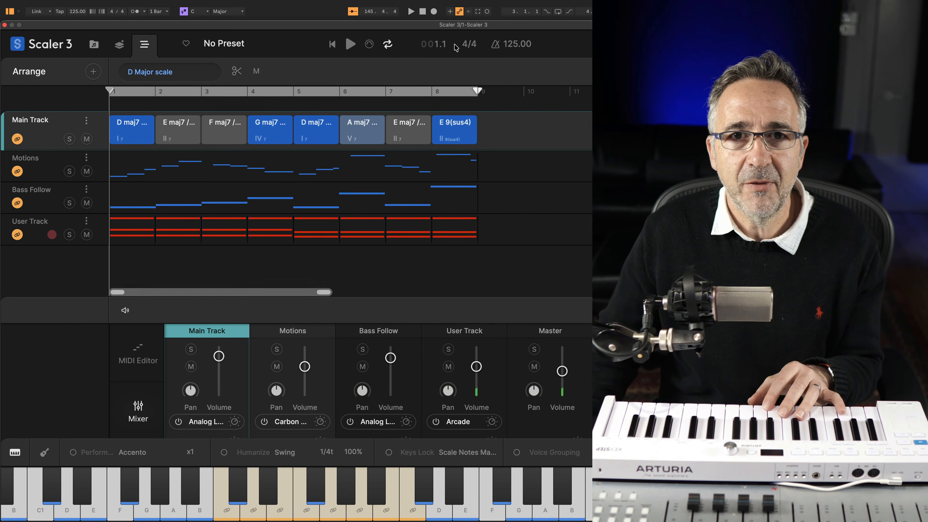
Open the settings, review the playback options such as Play Quantize, Perform Mode and Latch, and close them.
click(914, 44)
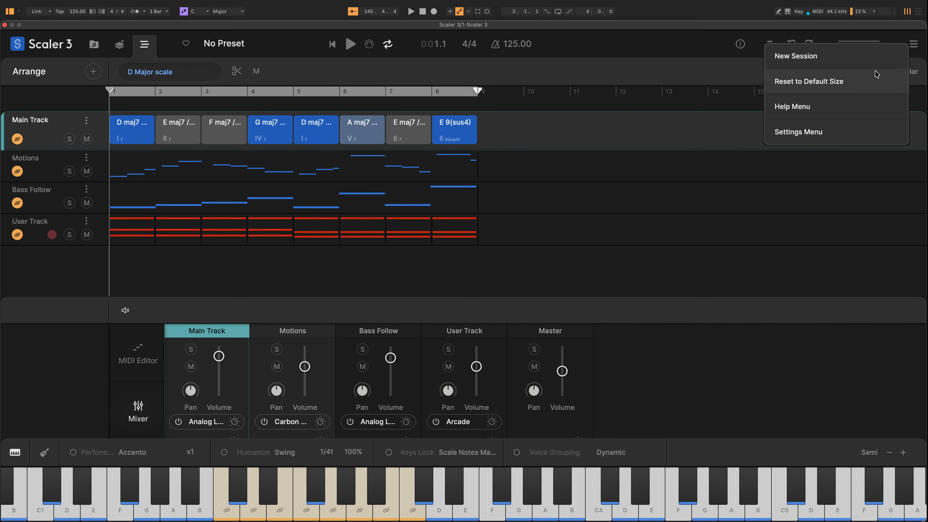
click(820, 133)
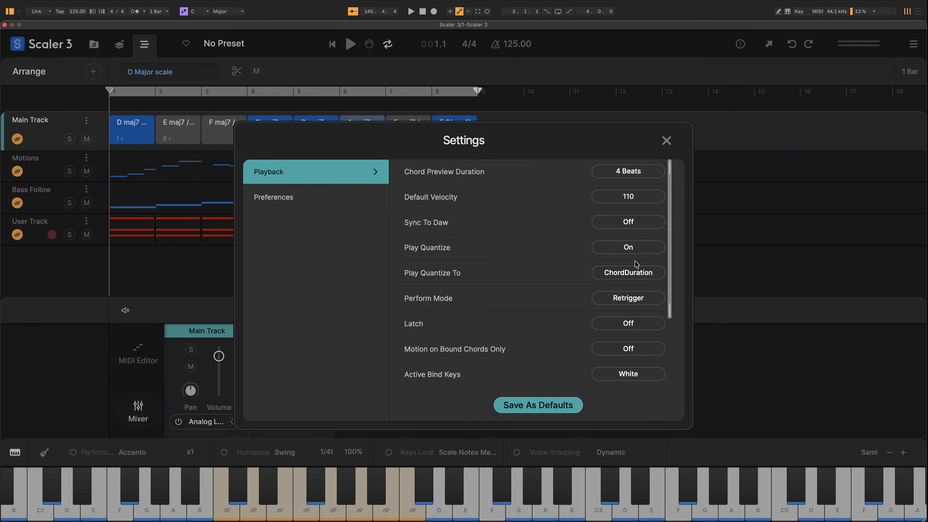
click(665, 141)
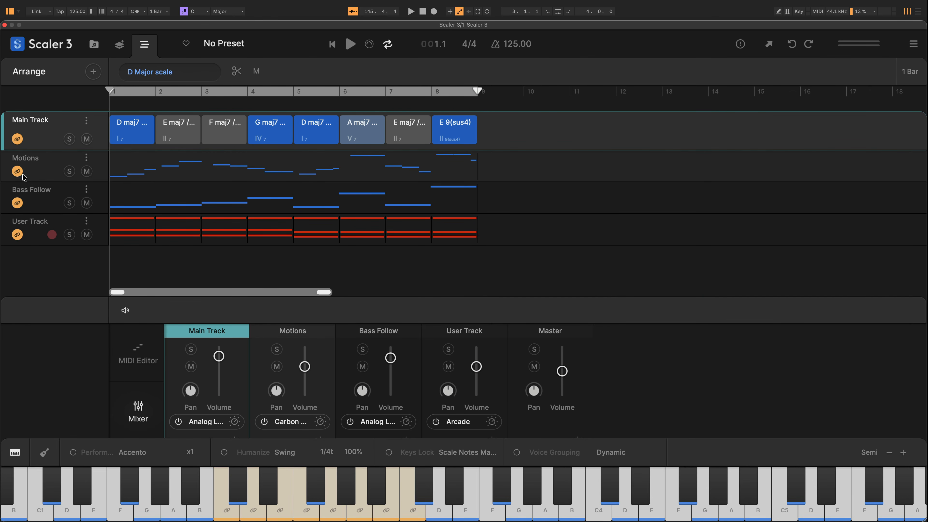
Unbind the Bass Follow, User Track and Motions tracks from keyboard control.
click(17, 203)
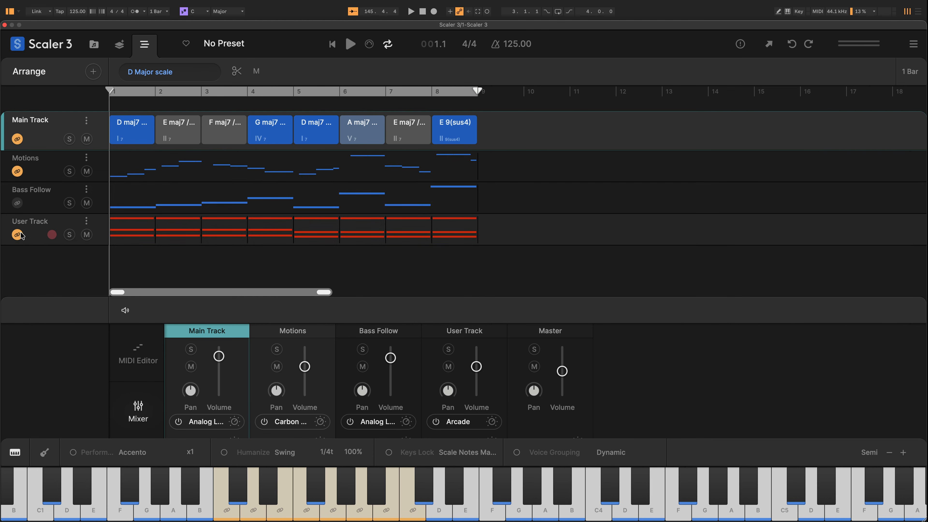
click(20, 235)
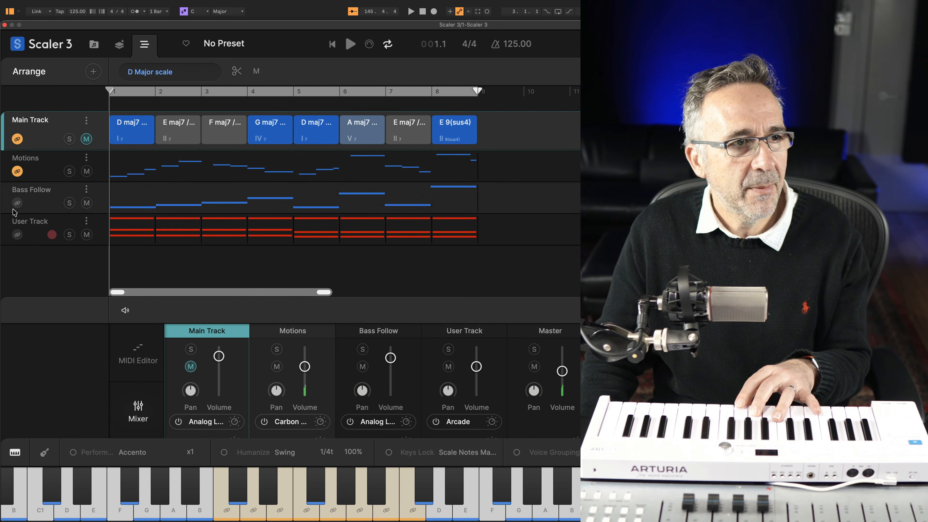
click(19, 171)
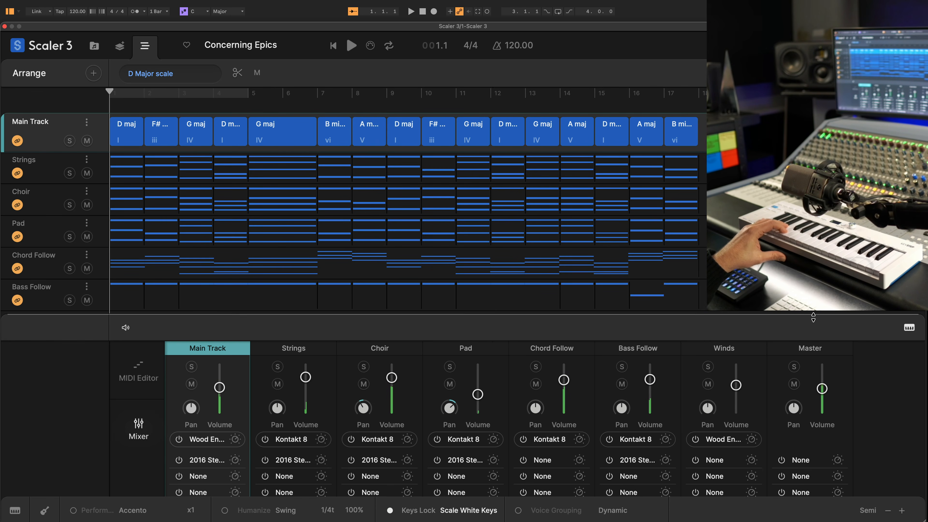
Mute the Main Track, unbind the Pad and Choir tracks, and toggle the Chord Follow binding off and back on.
click(18, 236)
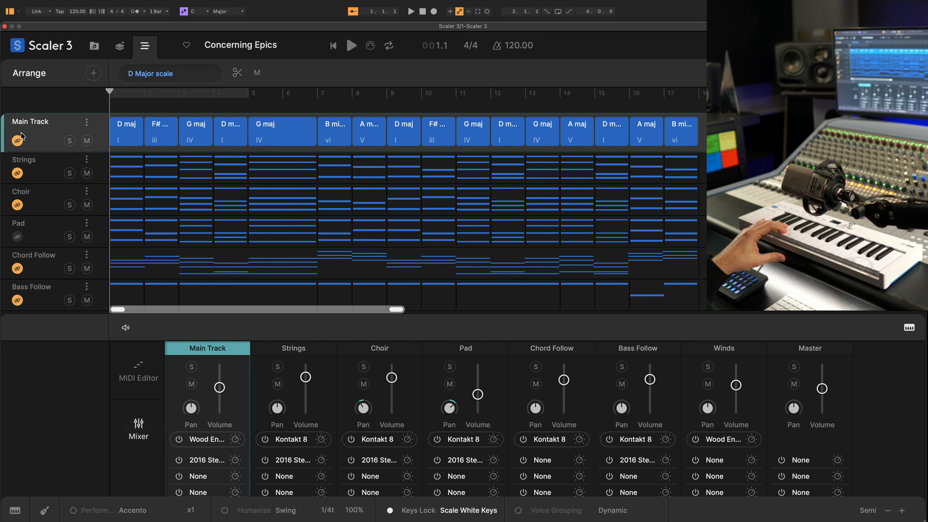
click(87, 140)
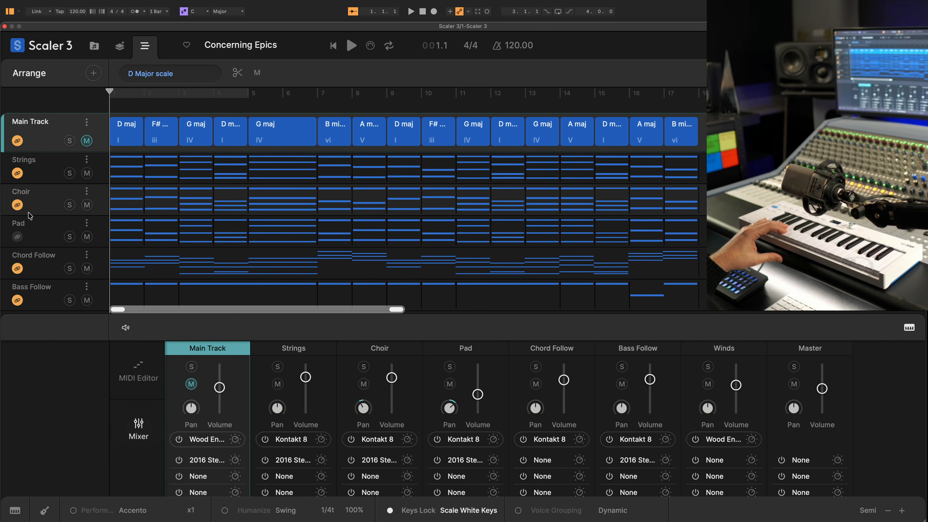
click(18, 268)
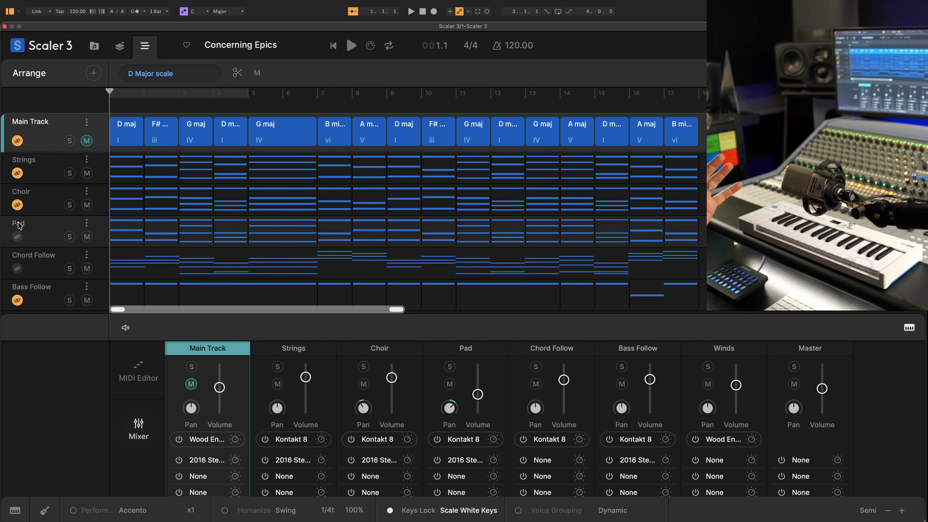
click(17, 205)
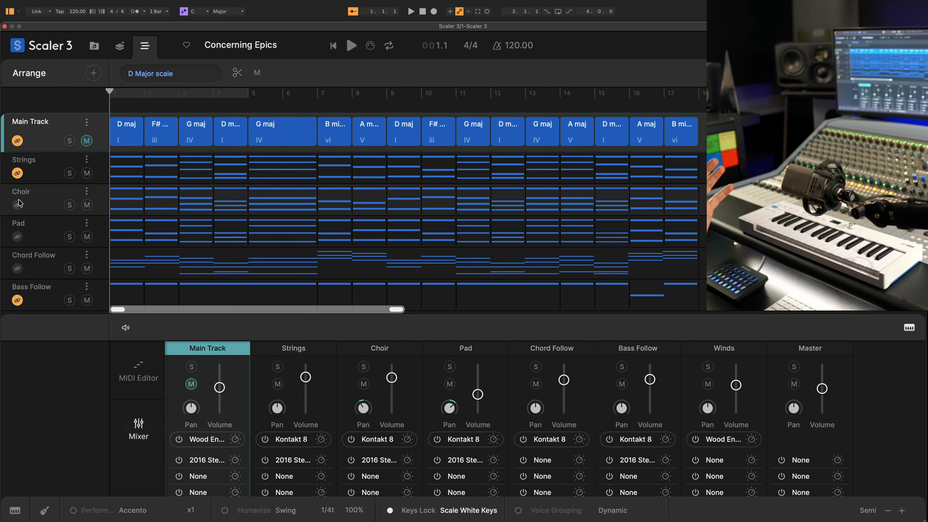
click(17, 268)
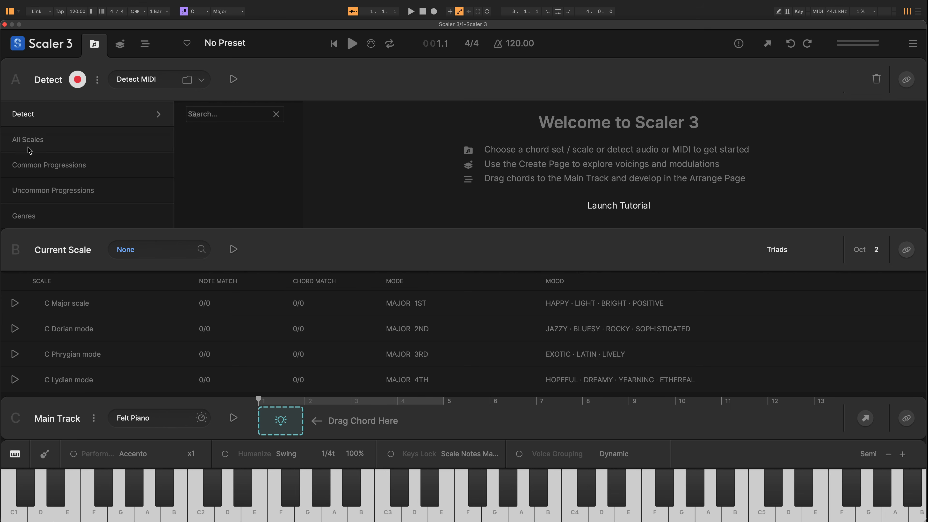
Record a MIDI detection of four played chords, stop it and audition each detected chord.
click(78, 79)
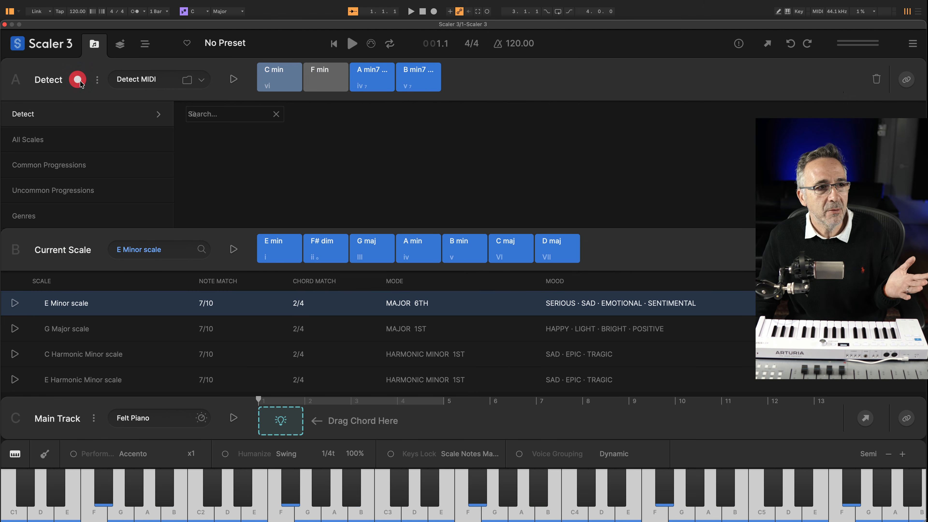
click(78, 81)
click(278, 77)
click(325, 77)
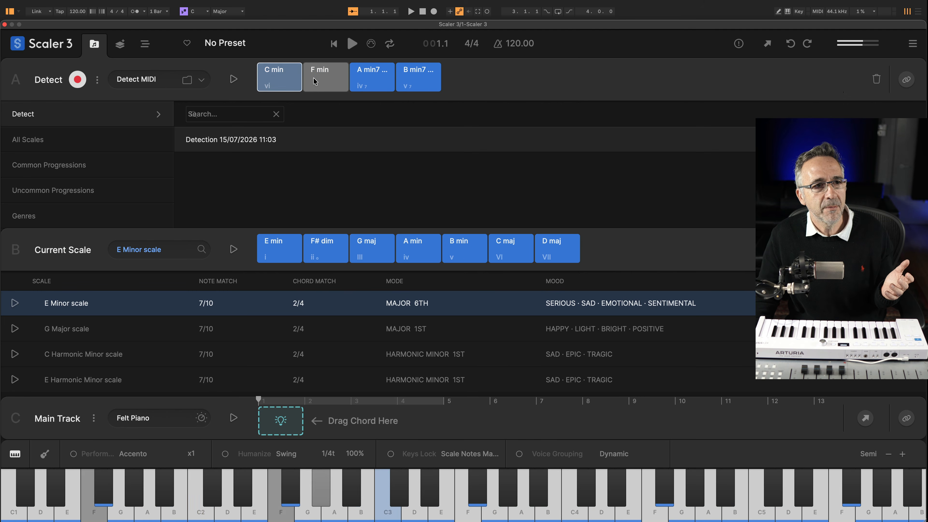
click(373, 79)
click(418, 77)
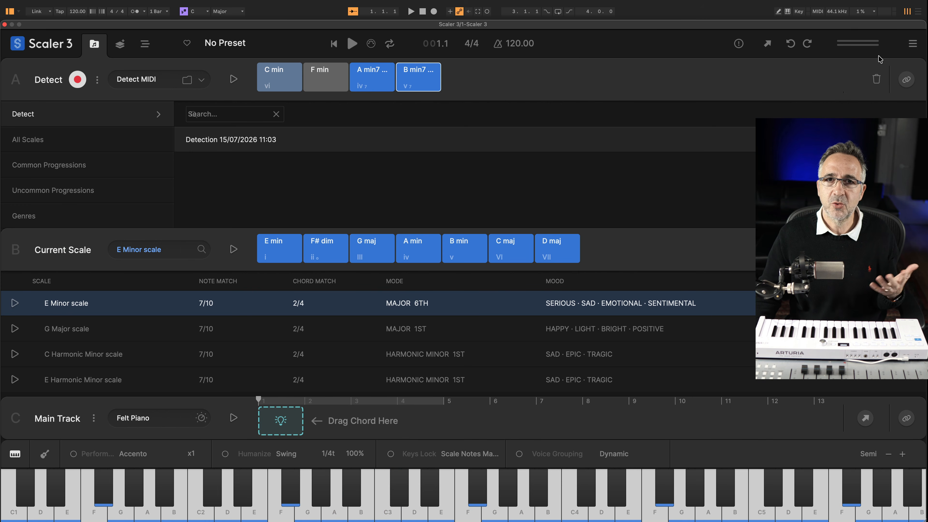
Clear the detected chords and record a second MIDI detection of single notes running from C up to C.
click(880, 85)
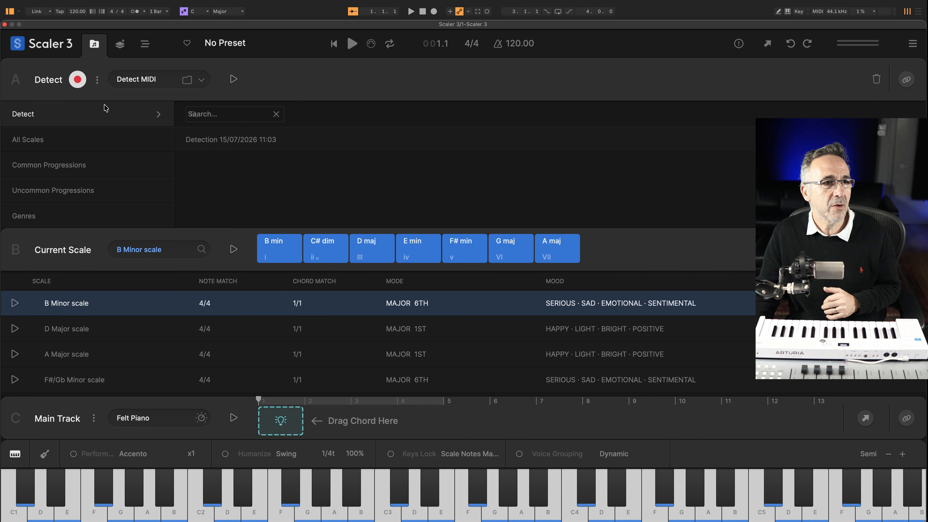
click(81, 80)
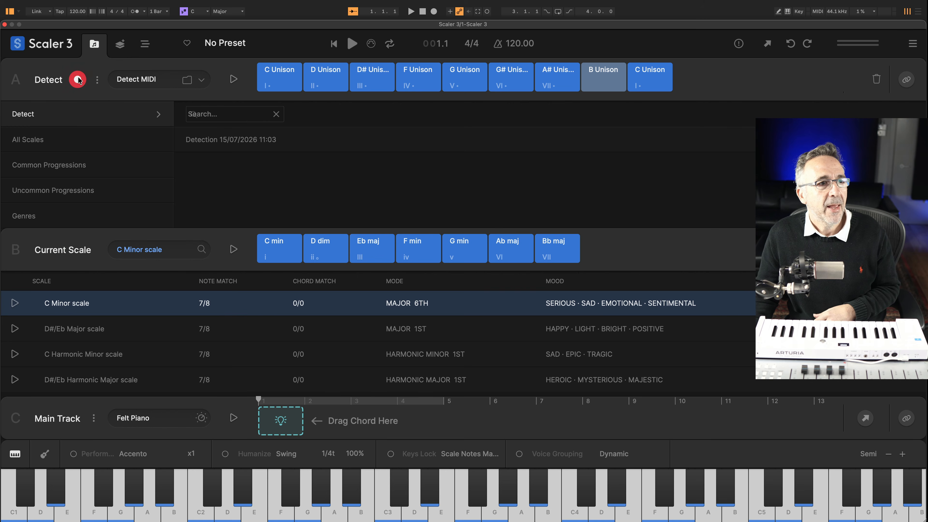
click(77, 80)
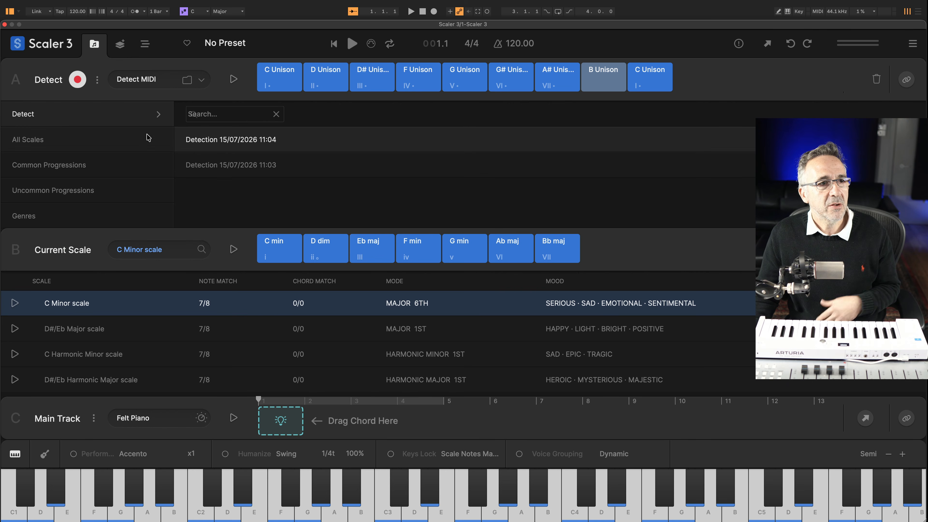
Switch back and forth between the saved 11:03 and 11:04 detections.
click(232, 169)
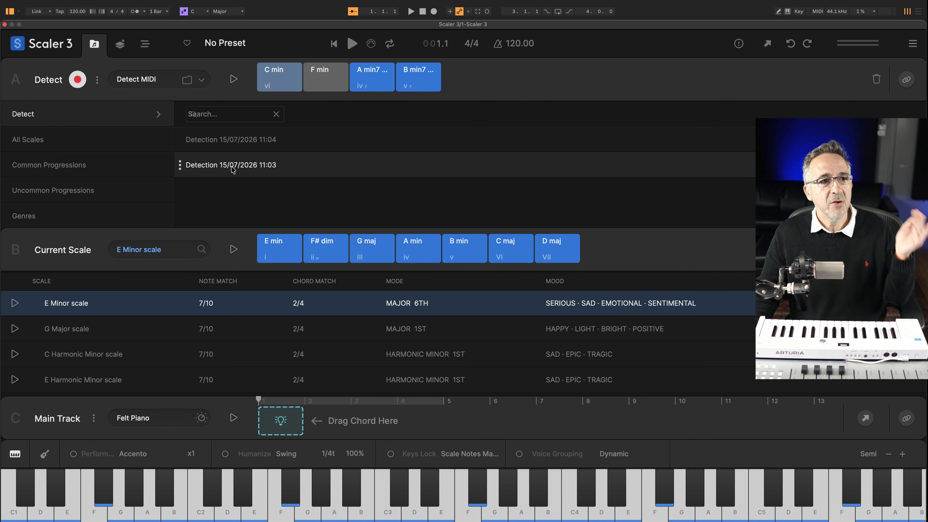
click(223, 143)
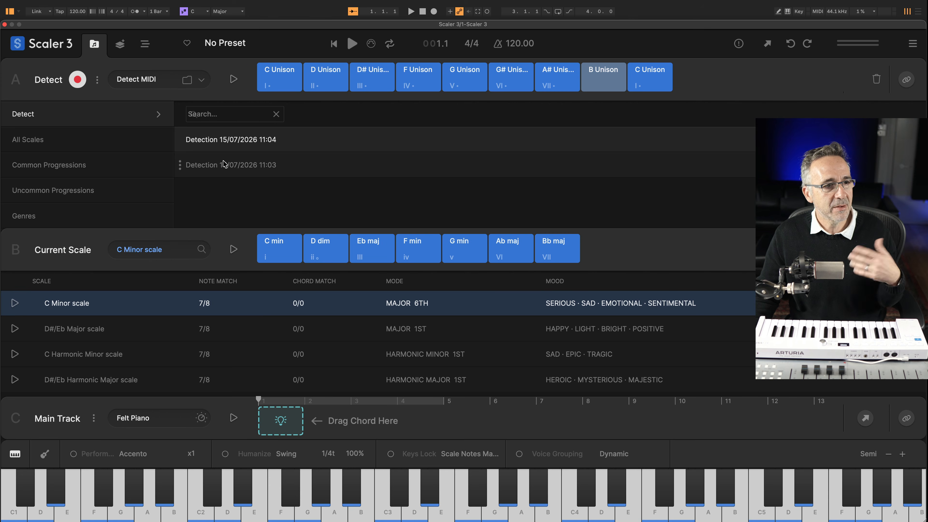
click(224, 165)
Load the Coloured set of the uncommon progression I-#II-#VI-#V, followed by the 80s 2 genre set.
click(68, 199)
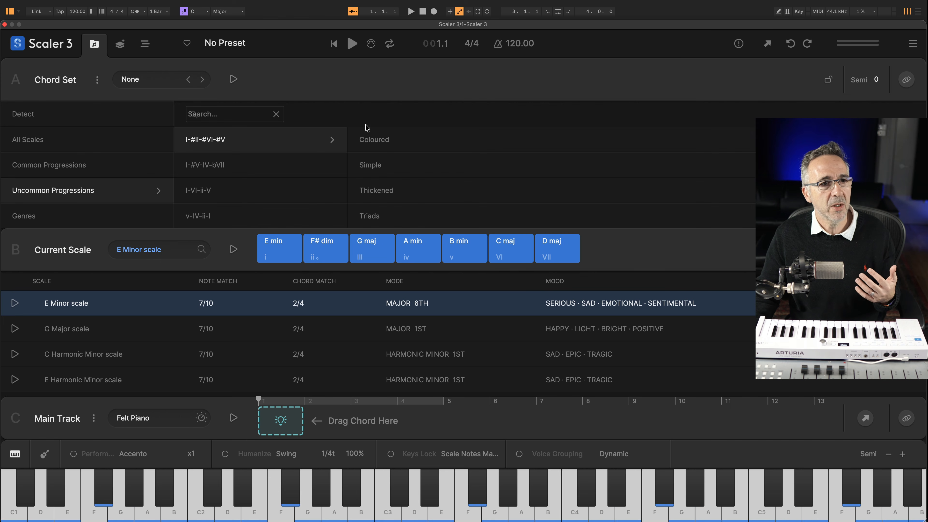
click(384, 140)
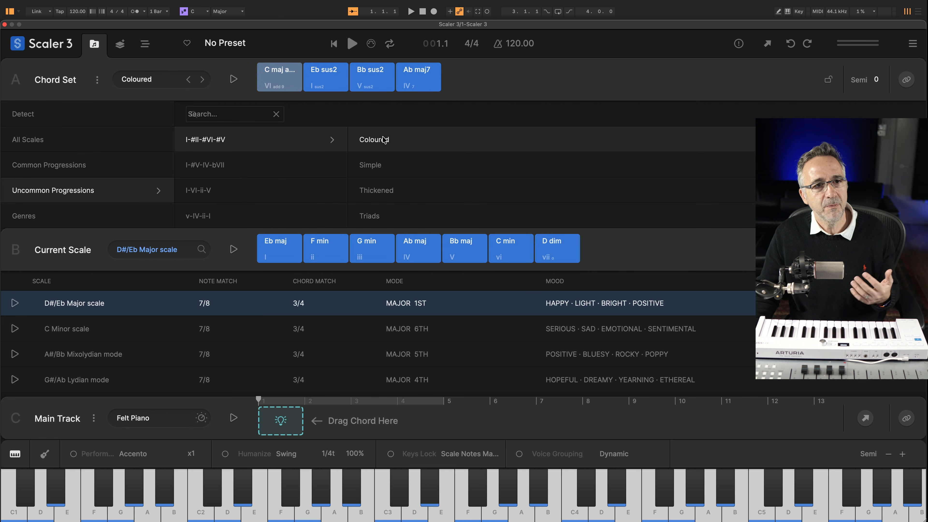
click(69, 218)
click(258, 165)
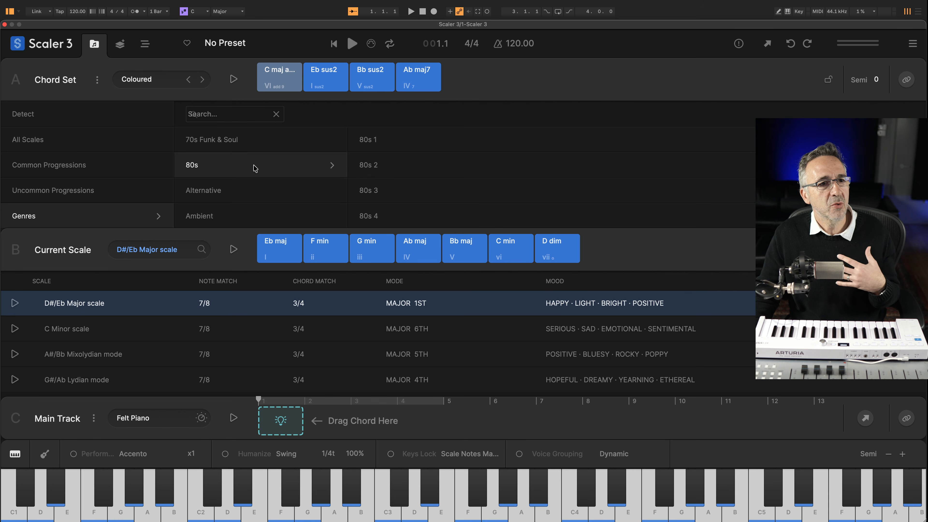
click(379, 165)
Return to the saved detections and recall the 11:04 and 11:03 entries.
click(54, 117)
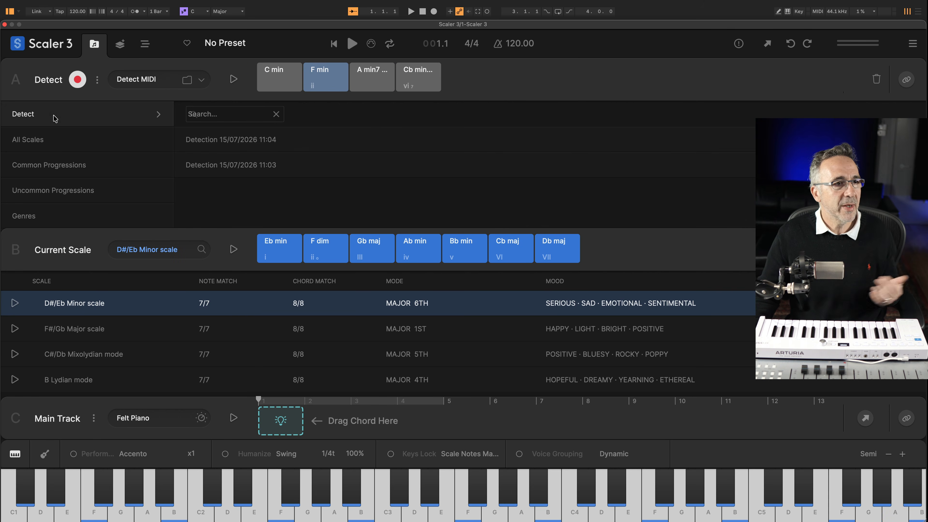
click(211, 139)
click(219, 164)
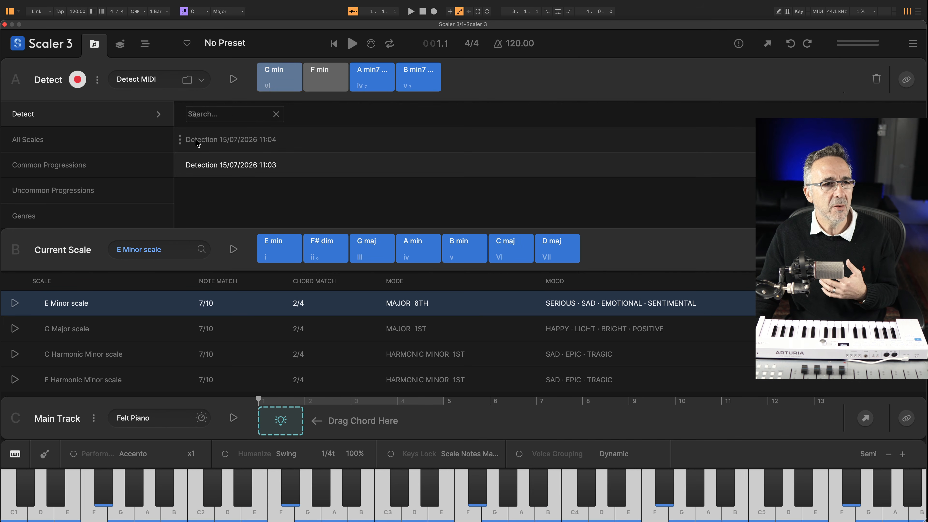
Rename the 11:04 detection to "Single Note".
click(180, 138)
click(207, 158)
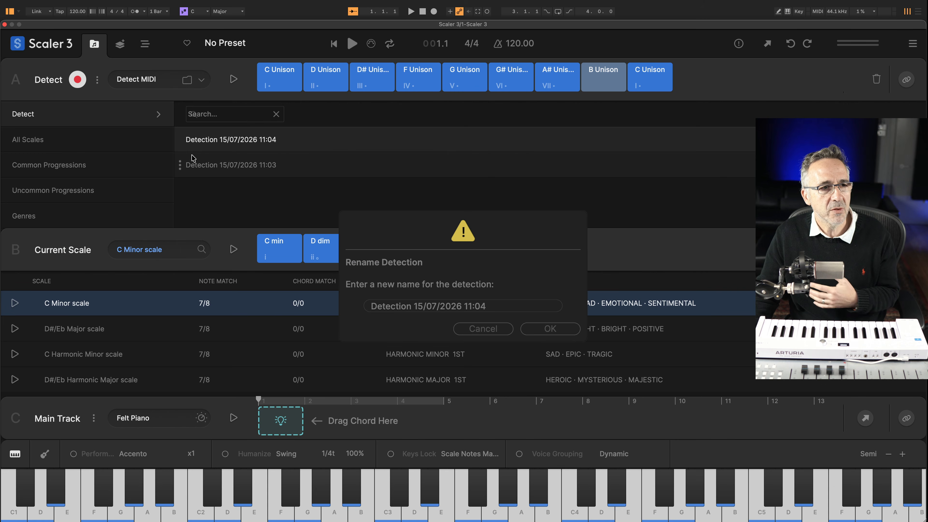
triple_click(402, 307)
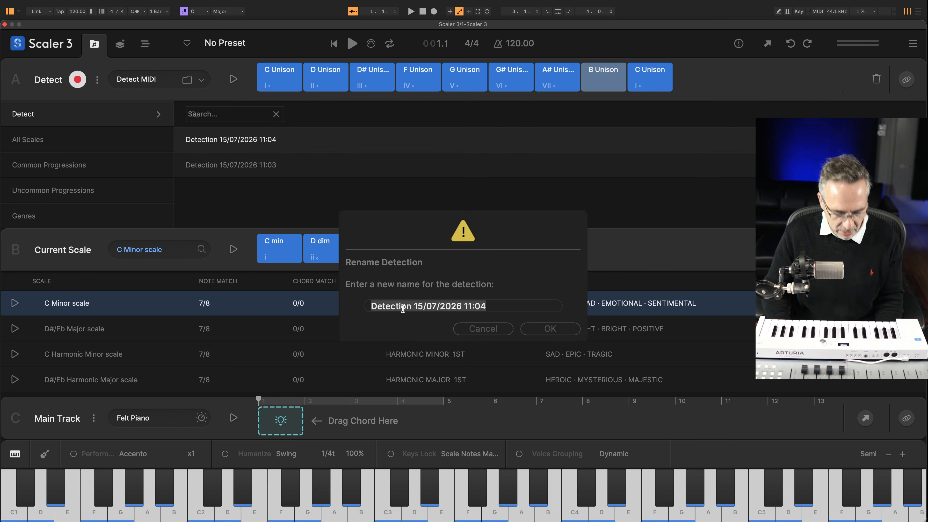
text(Single Note)
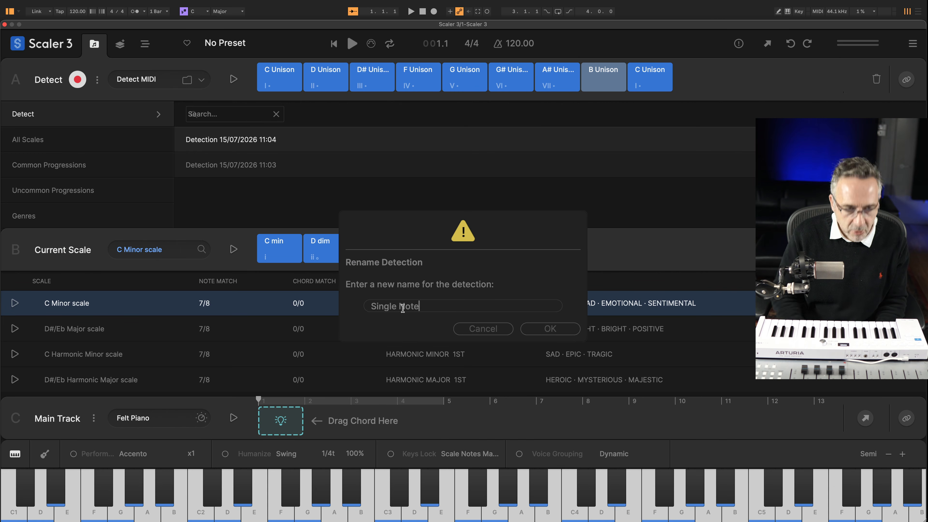
click(551, 328)
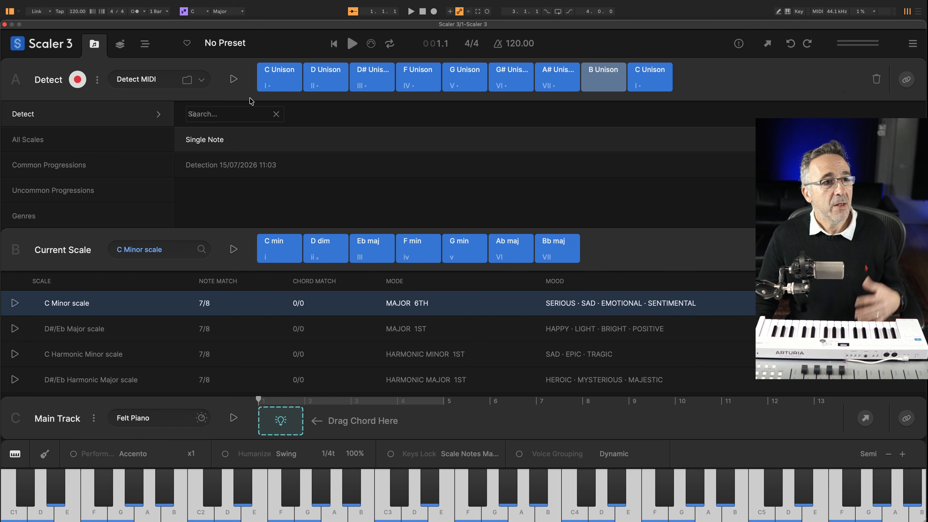
Detect chords from the MIDI Chords.mid file on the Desktop.
click(186, 86)
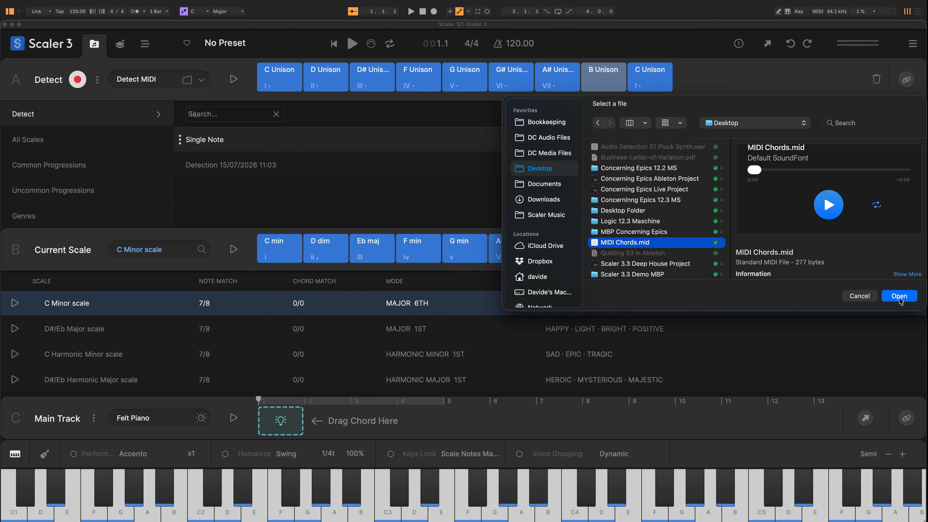
click(901, 300)
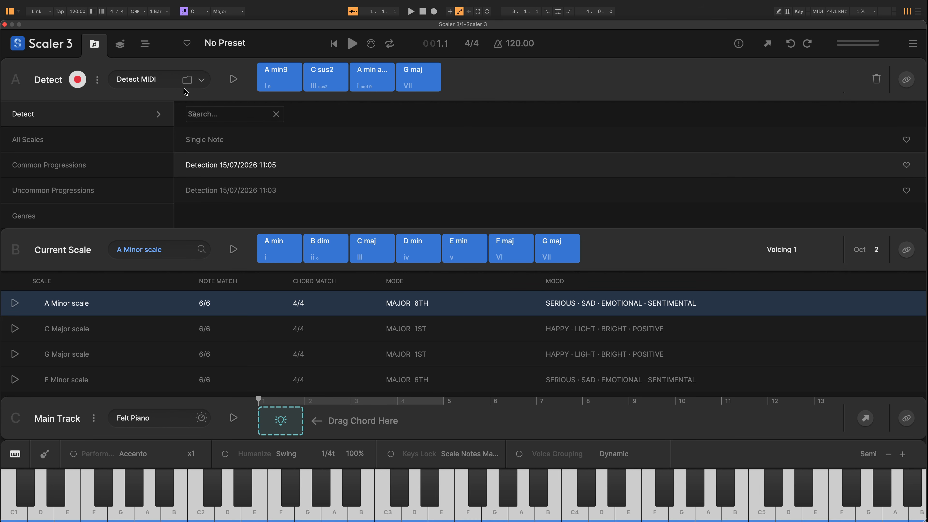
Switch detection to audio and detect chords from the file Audio Detection 01 Pluck Synth.wav on the Desktop.
click(201, 80)
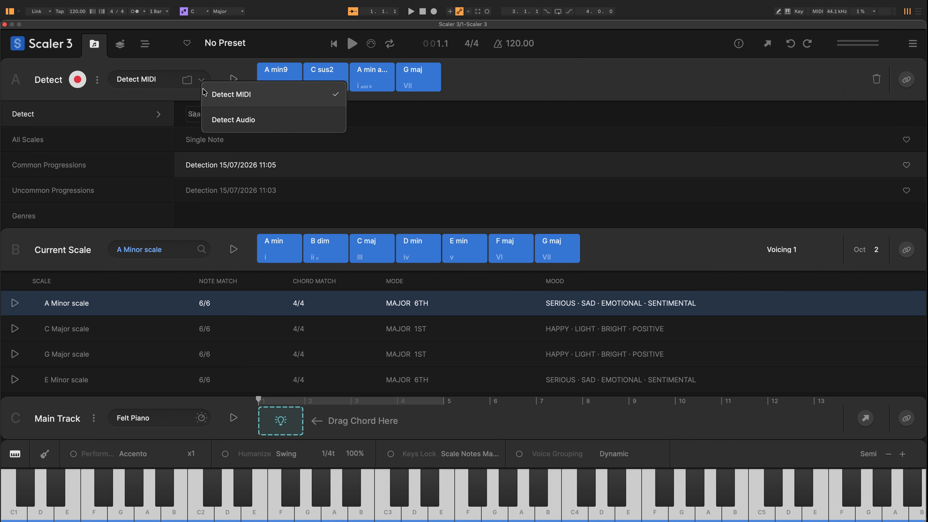
click(218, 119)
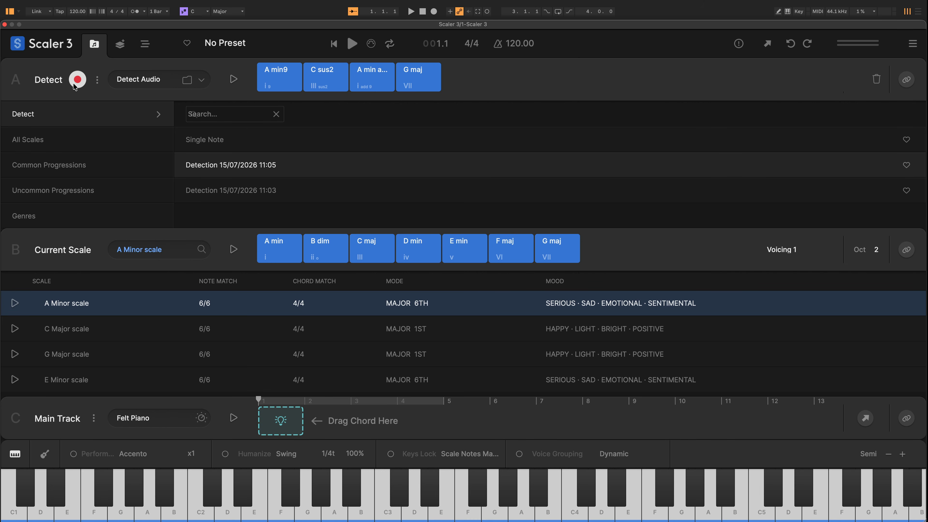
click(190, 84)
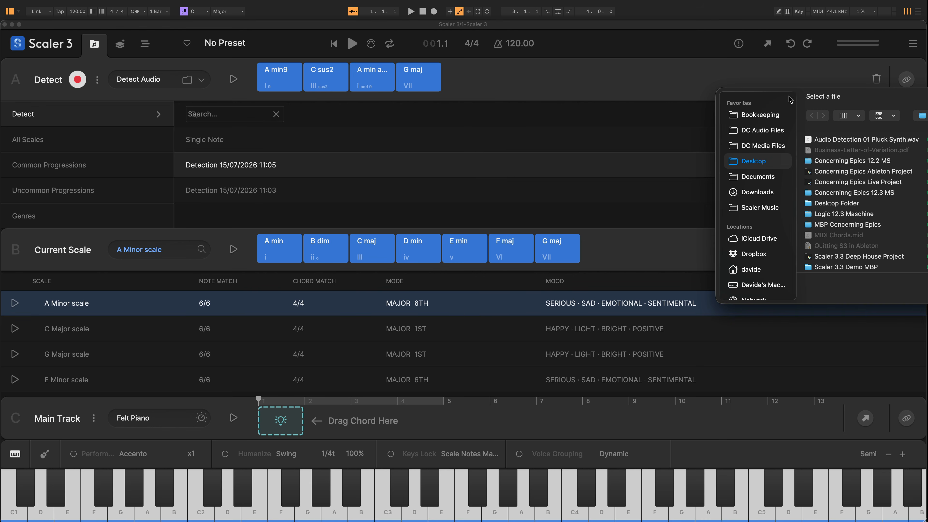
double_click(807, 140)
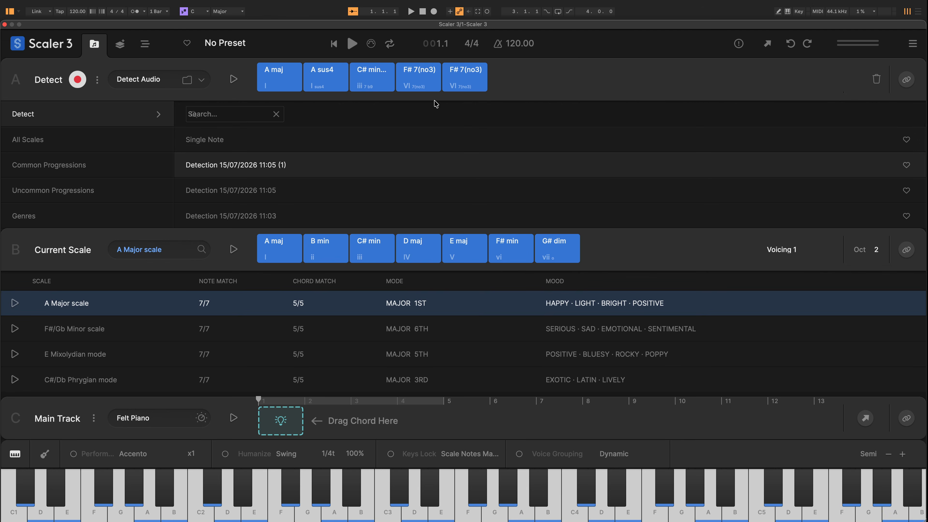
Audition the first three chords detected from the audio file: A maj, A sus4 and C# min.
click(281, 83)
click(323, 84)
click(370, 85)
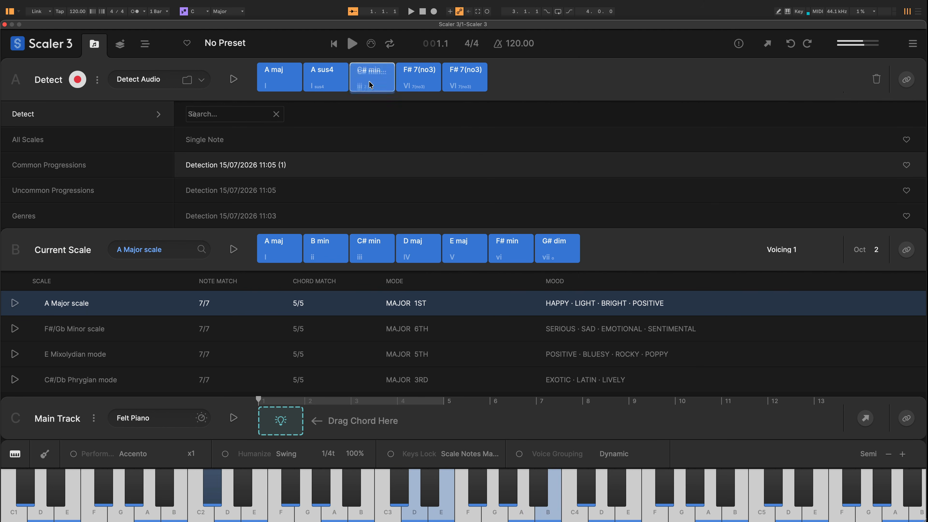
Audition the last two chords detected from the audio file, both F# 7(no3).
click(419, 82)
click(465, 82)
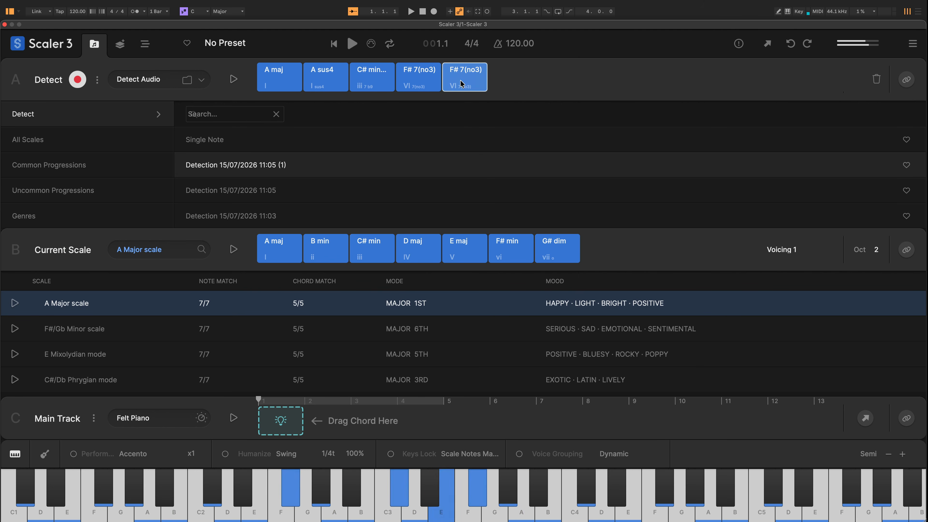
Delete the saved chord set "Detection 15/07/2026 11:05" from the detection list.
click(180, 192)
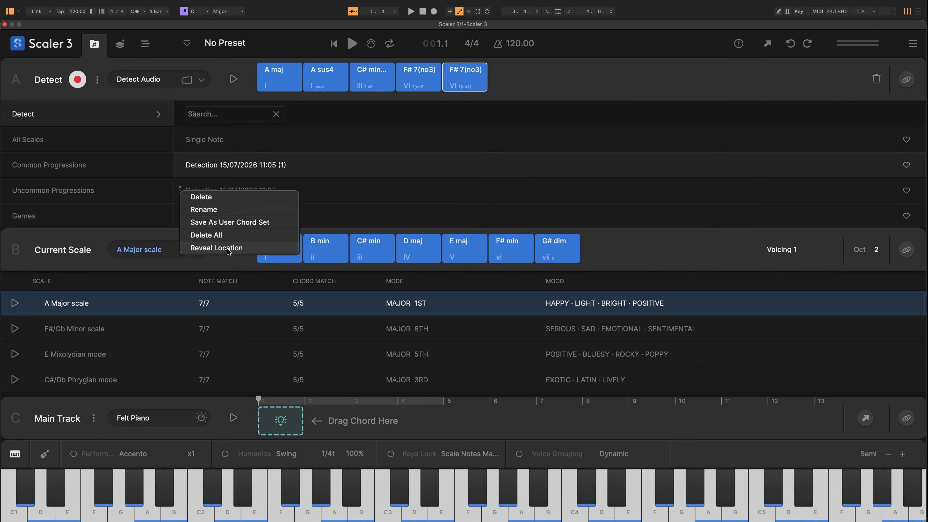
click(207, 203)
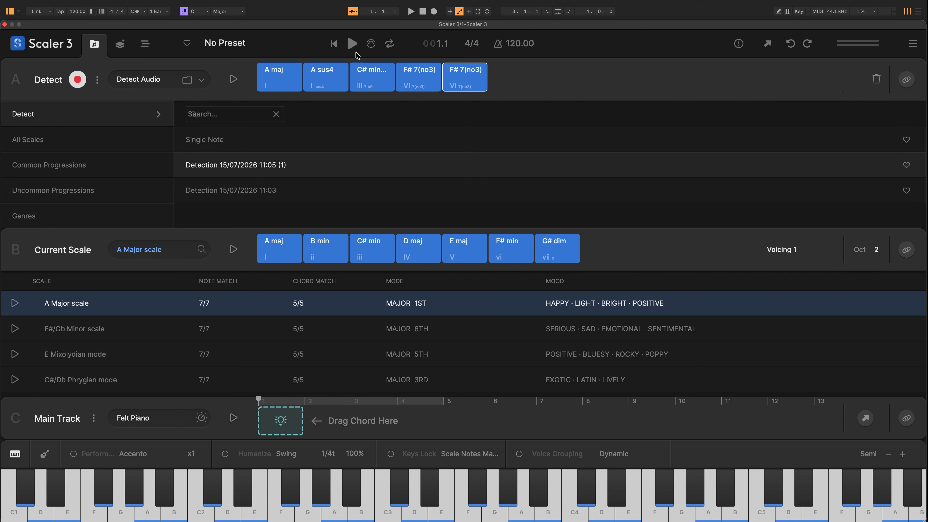
Enable the Accento performance and capture the detected A maj and A sus4 chords as MIDI, closing the capture without saving it.
click(74, 455)
click(373, 47)
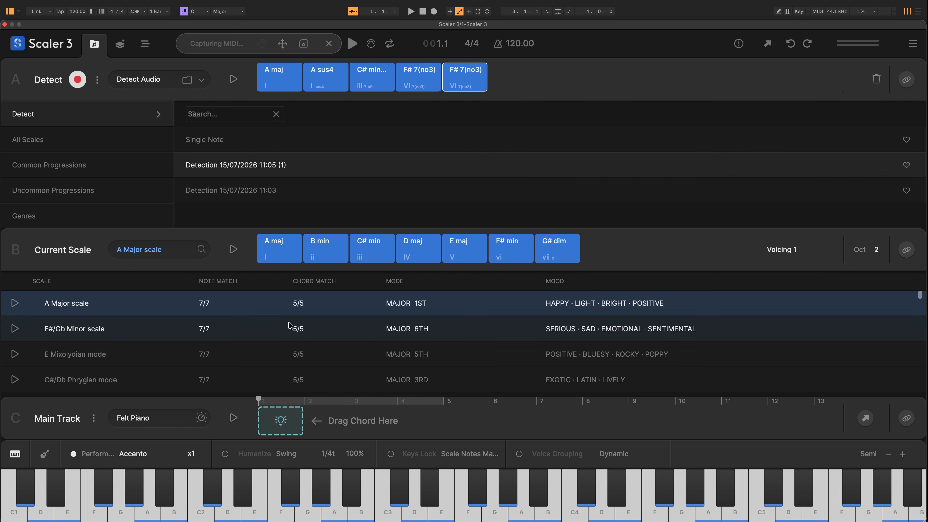
click(277, 77)
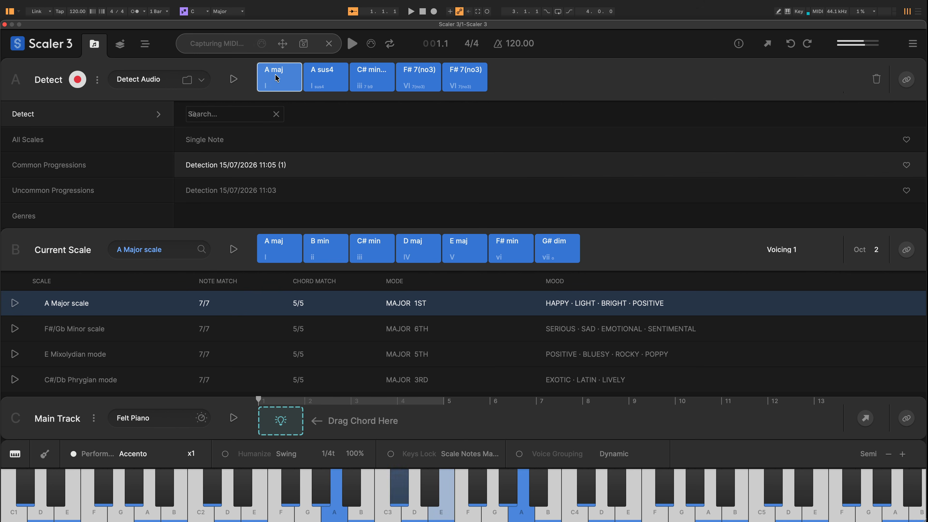
click(334, 84)
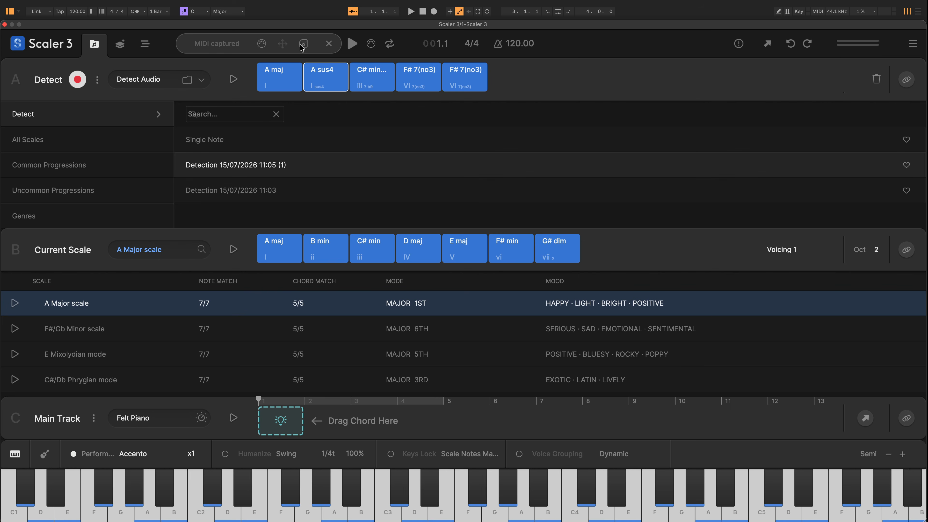
click(330, 43)
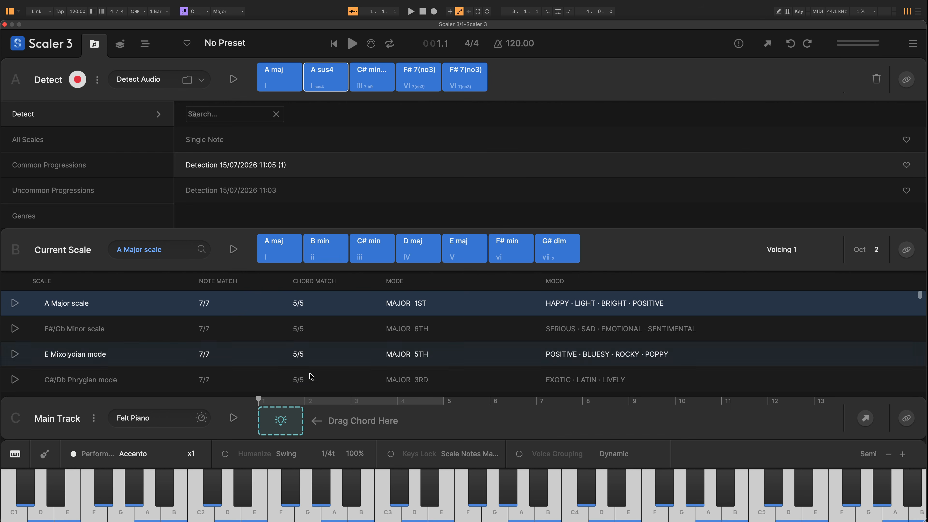
Select all five detected chords and add them to the main track.
click(275, 76)
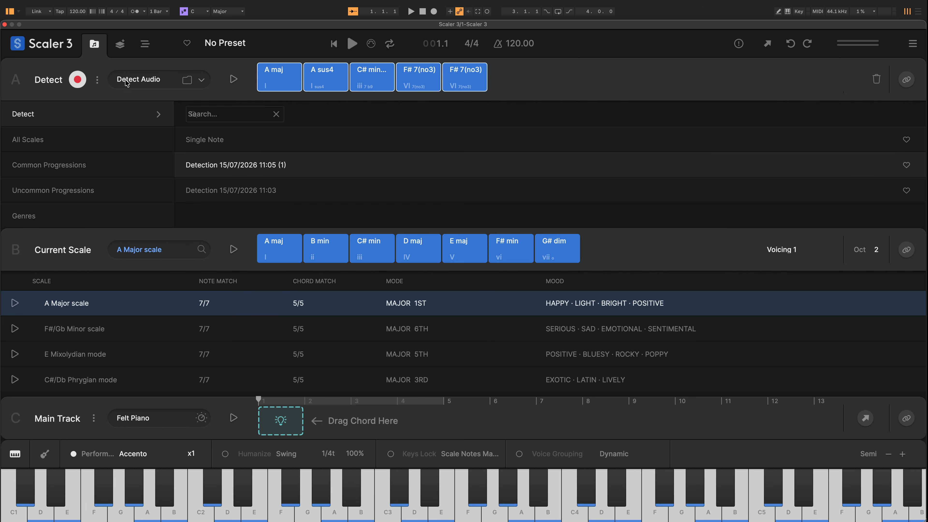
click(97, 80)
click(121, 115)
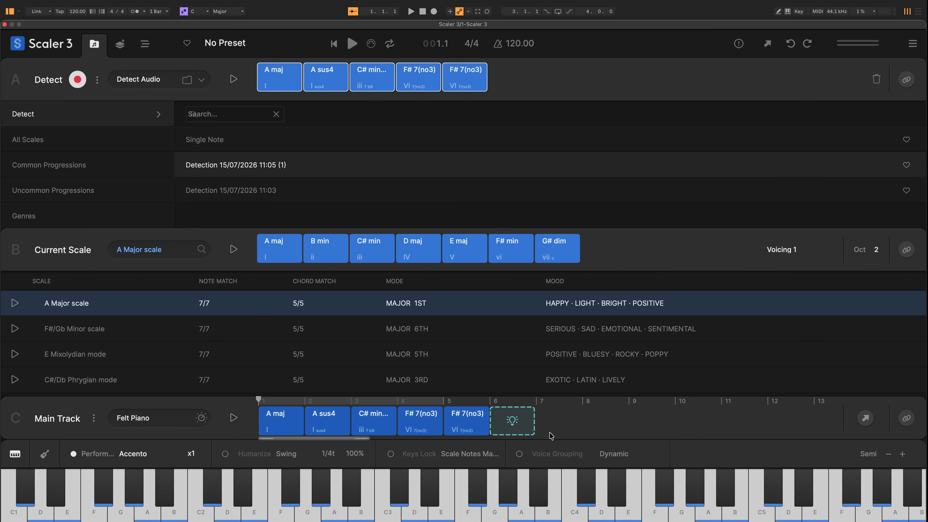
Audition the fourth main track chord, move the playhead to bar 6, and return it to the F# 7(no3) chord at bar 5.
click(418, 411)
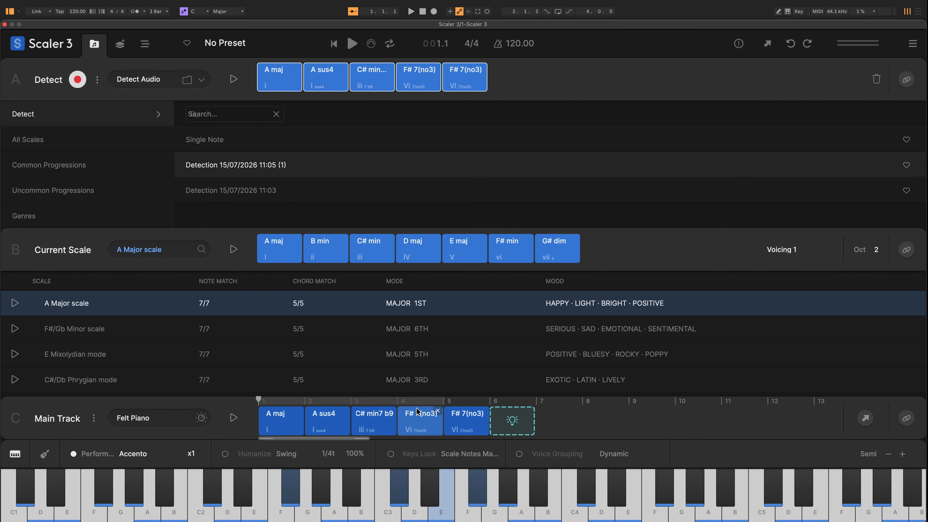
click(418, 428)
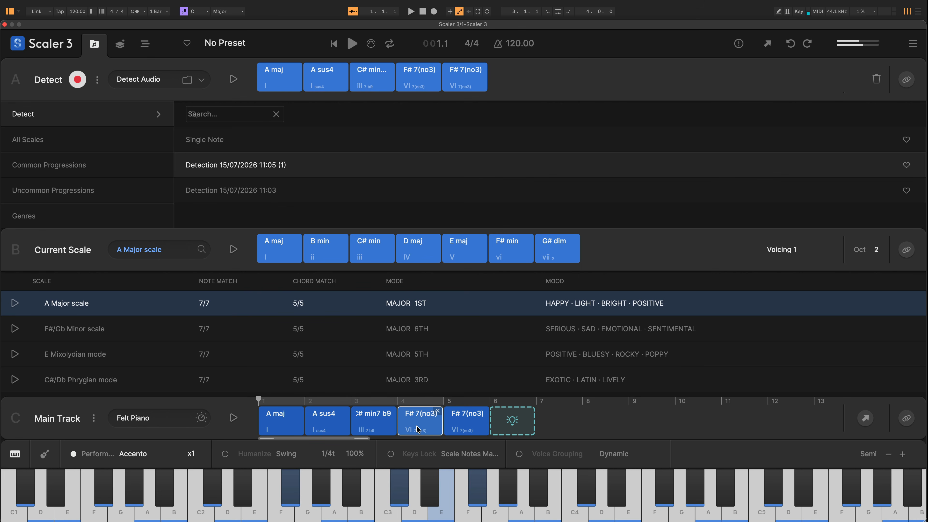
click(494, 402)
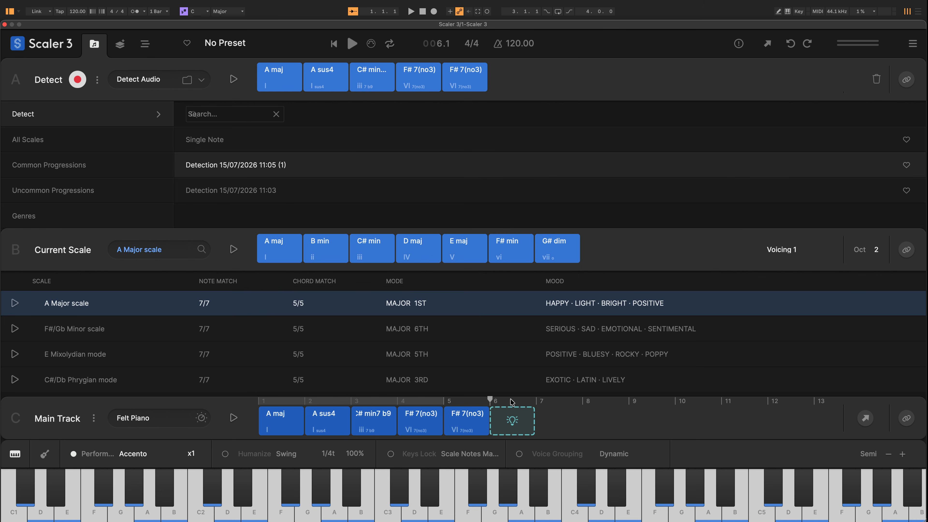
click(584, 401)
click(460, 428)
click(460, 428)
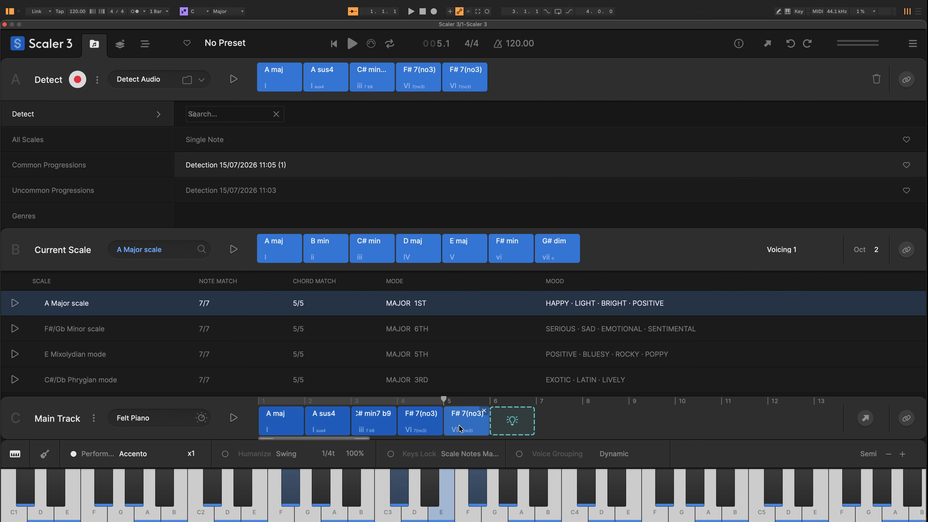
Audition the main track's C# min7 b9, F# 7(no3), A sus4 and A maj chords.
click(380, 426)
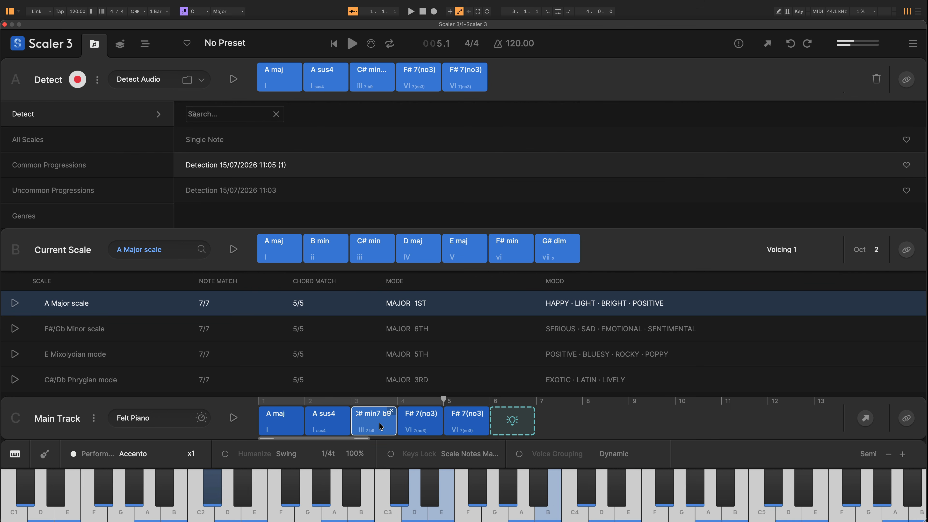
click(408, 425)
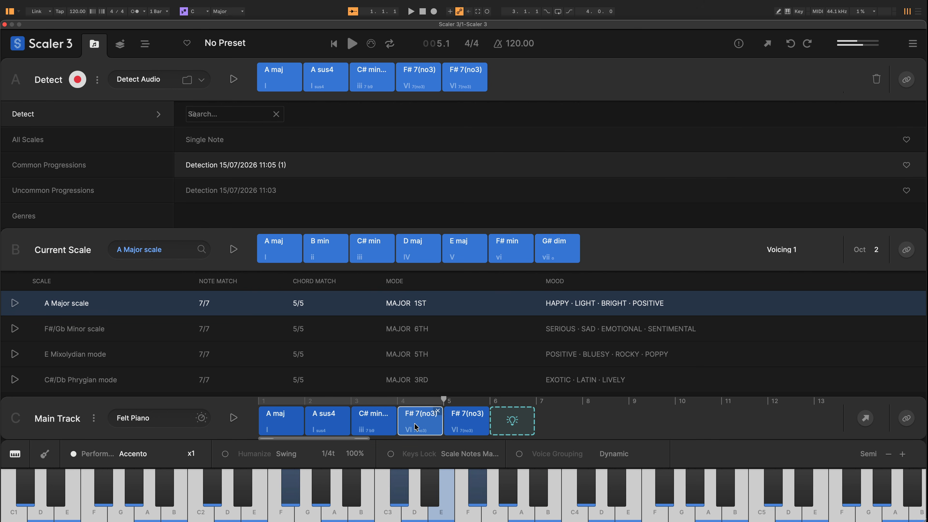
click(346, 426)
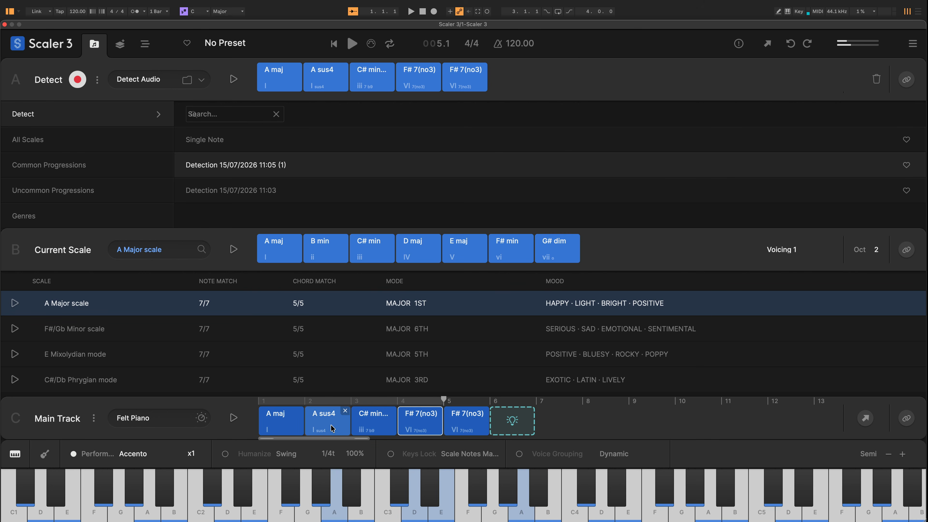
click(281, 424)
Duplicate the main track's five-chord progression in the arrangement so the copy starts at bar 6.
click(145, 45)
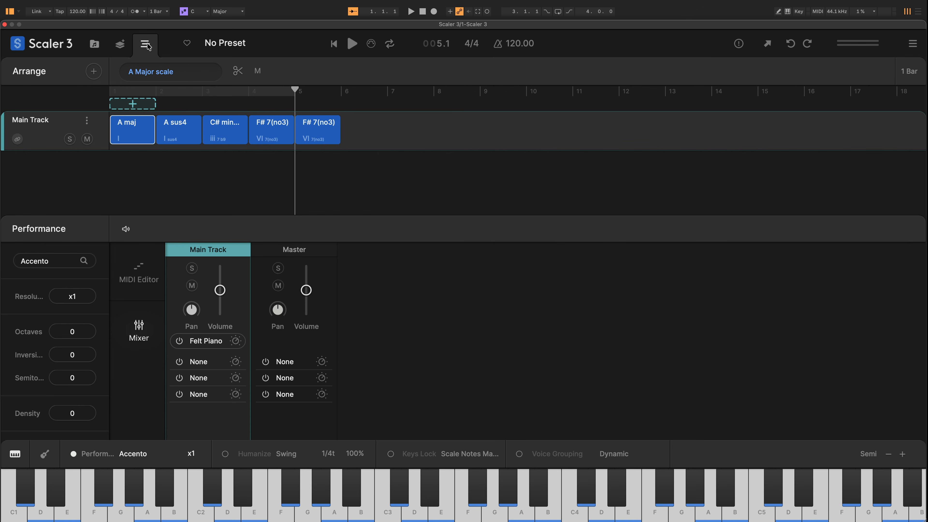
click(123, 44)
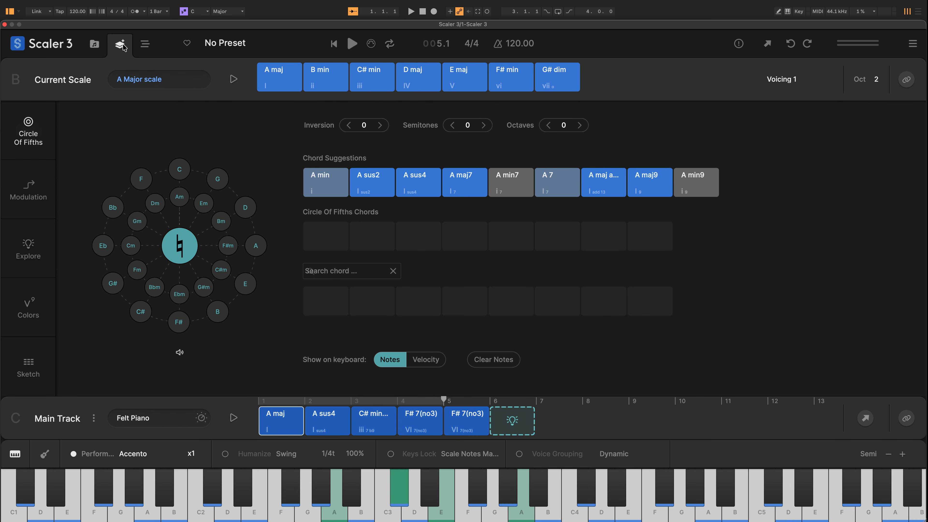
click(145, 44)
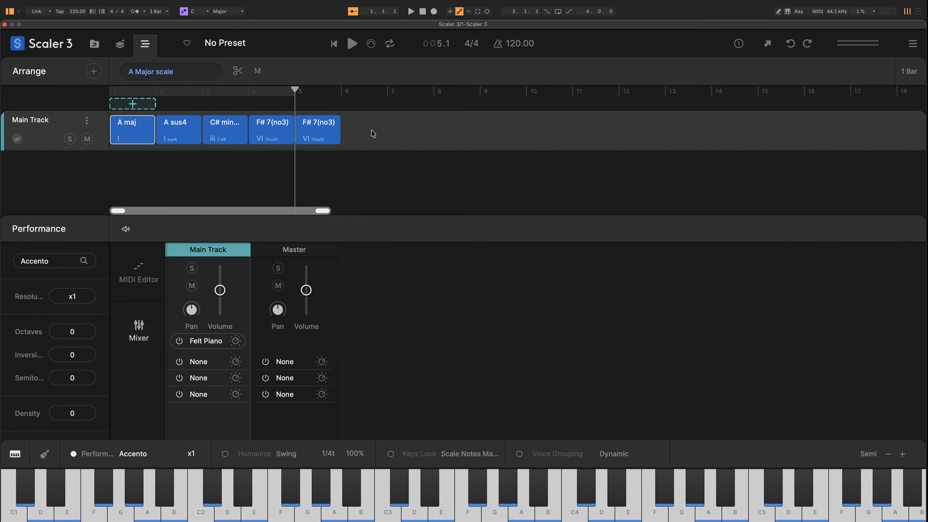
drag(372, 129, 139, 128)
drag(137, 126, 365, 121)
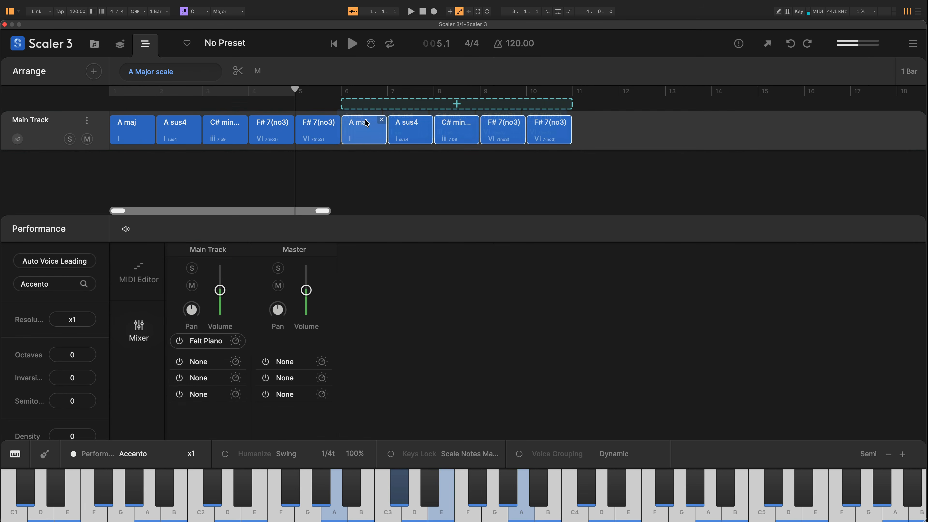
Replace the A sus4 chord in bar 7 with A sus2 from the chord suggestions.
click(414, 124)
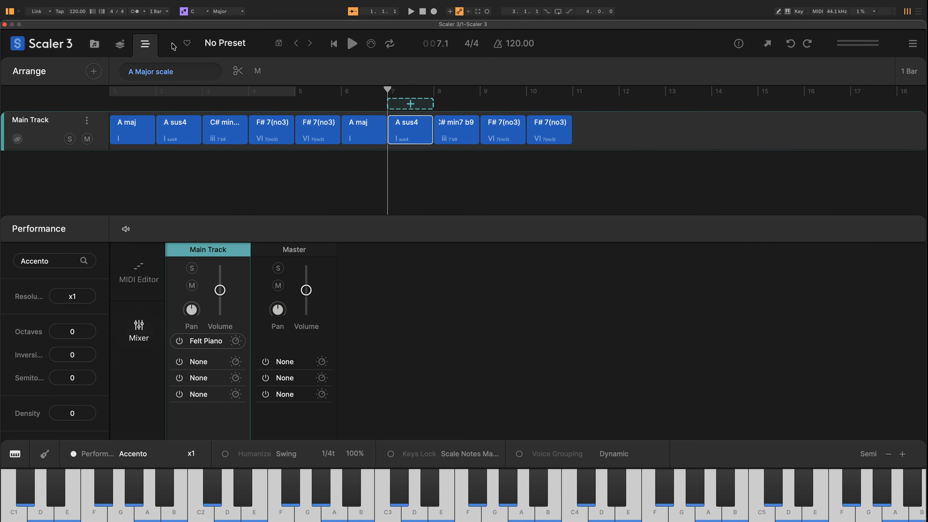
click(121, 44)
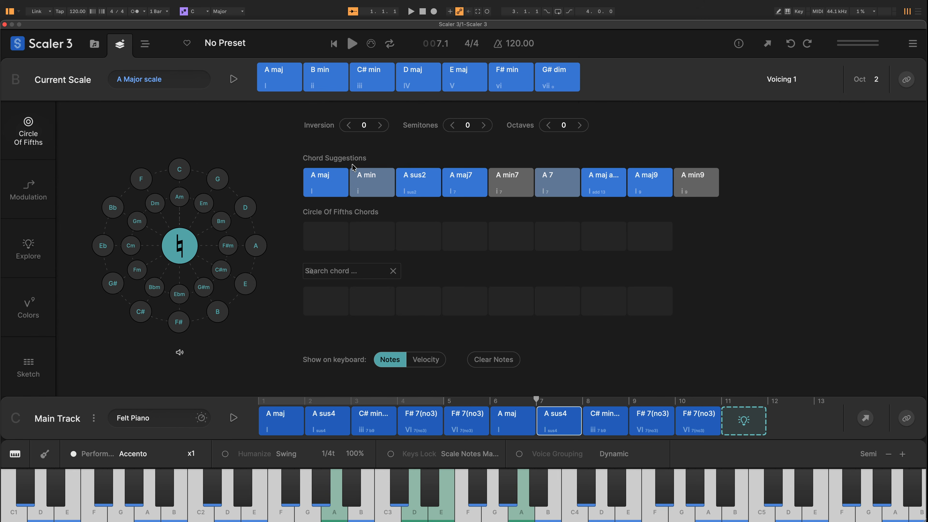
click(563, 418)
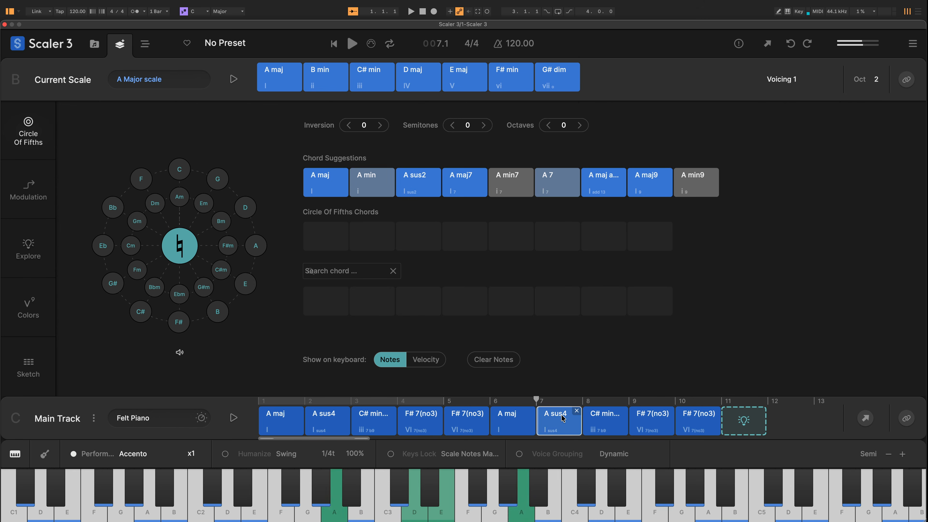
click(421, 192)
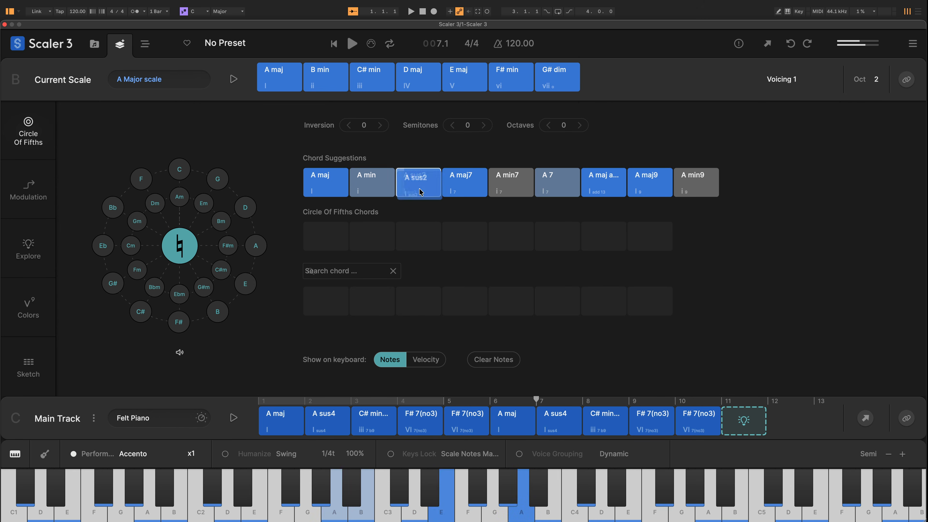
drag(421, 191, 580, 420)
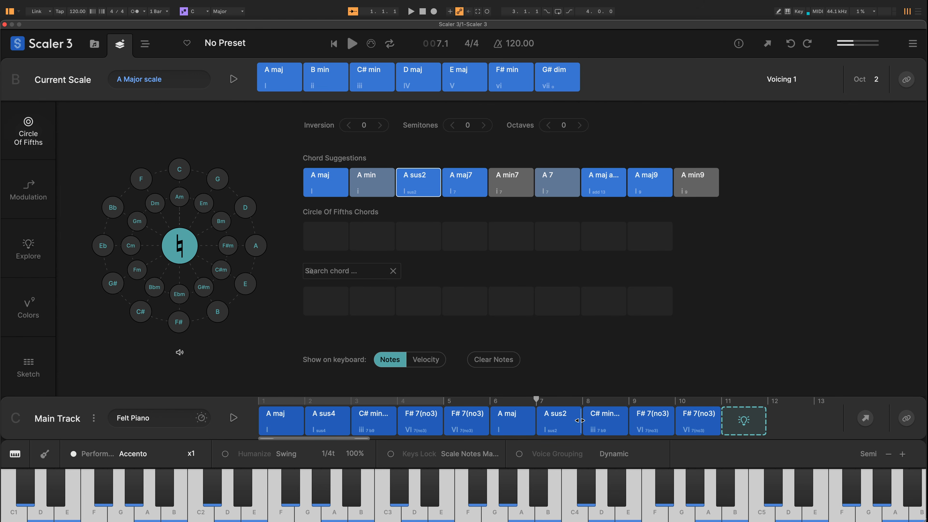
Check the bar 7 chord in the arrangement and audition it on the main track.
click(145, 45)
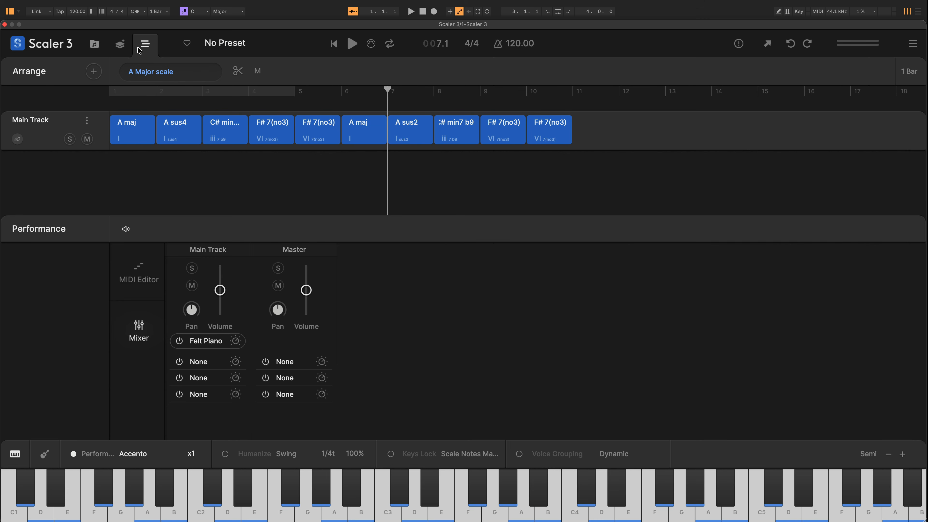
click(120, 44)
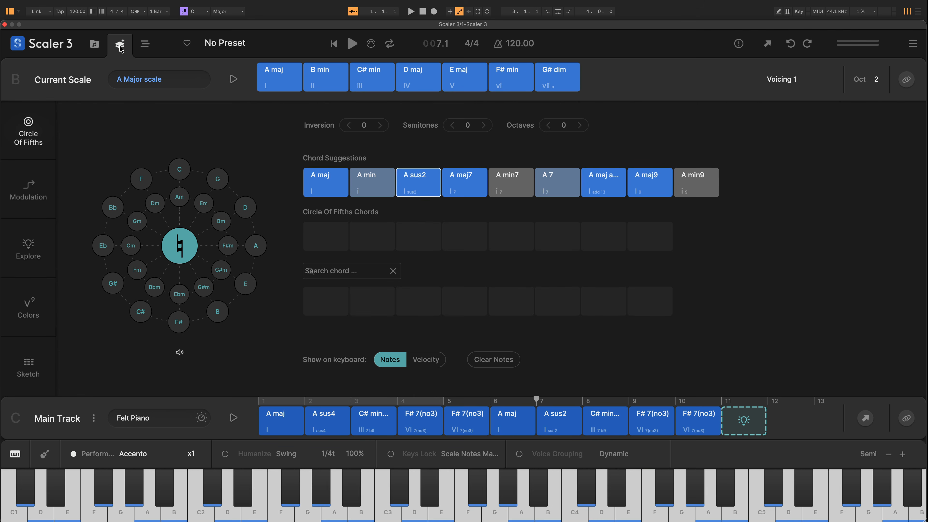
click(573, 425)
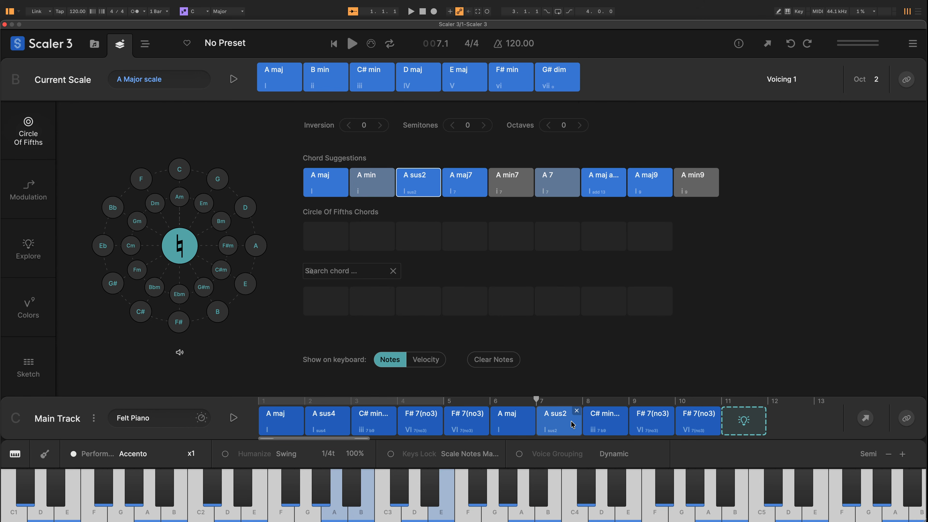
Turn off the Accento performance and replace the bar 6 chord with the A maj of the VOI: Open 3 color set.
click(32, 312)
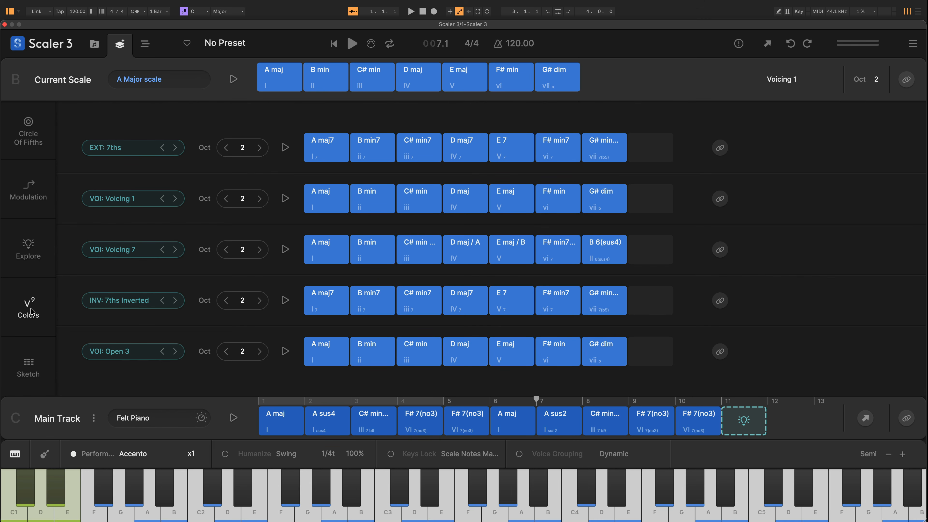
click(492, 402)
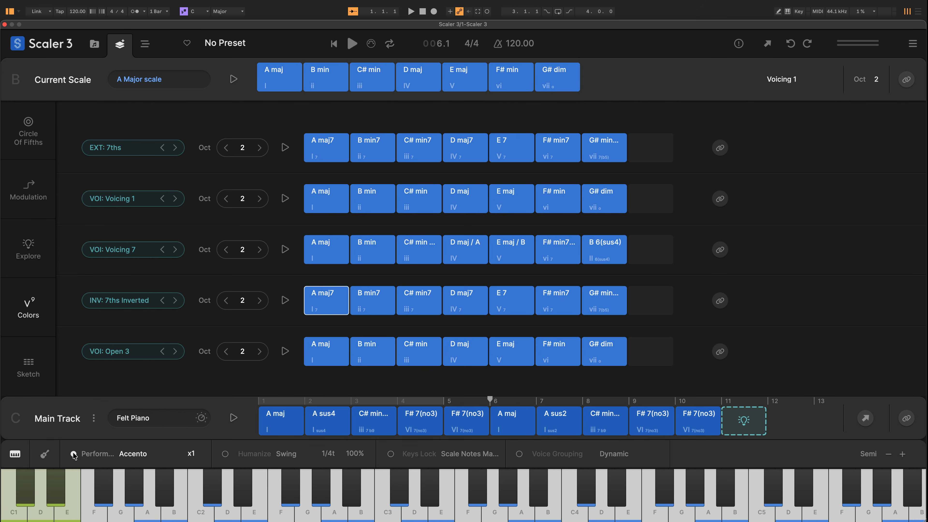
click(338, 343)
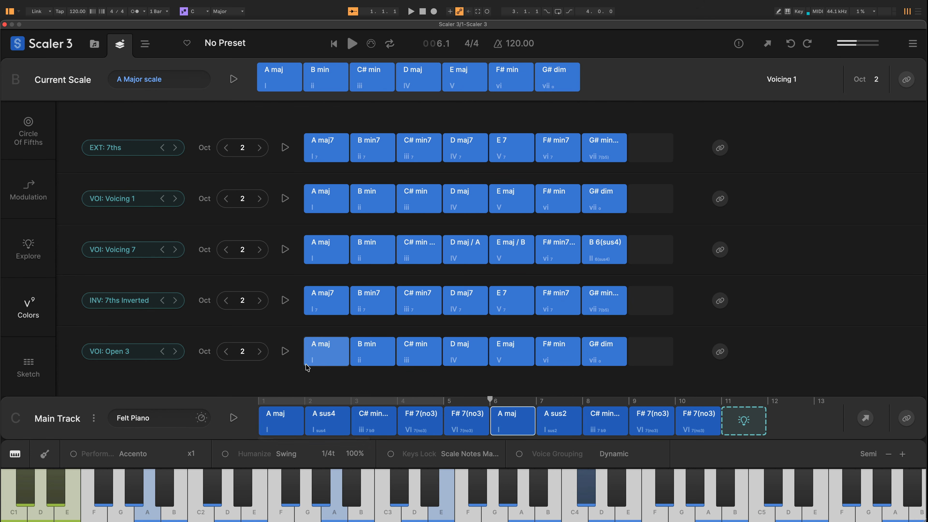
click(327, 349)
right_click(327, 350)
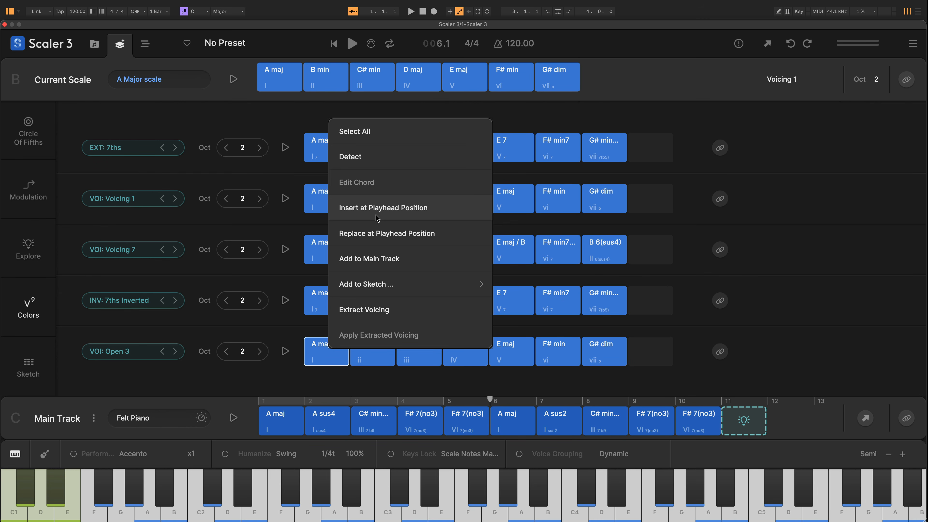
click(376, 233)
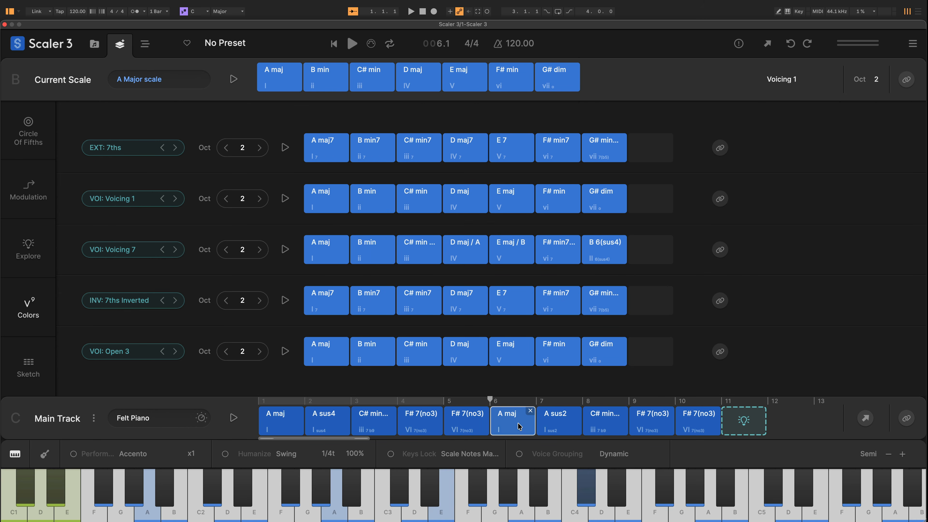
click(517, 434)
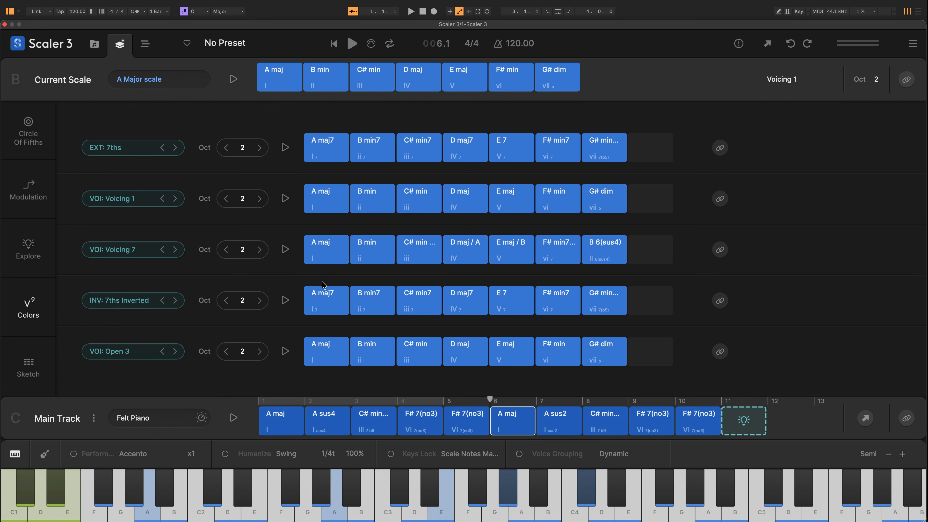
Insert the A maj7 and B min7 chords of the INV: 7ths Inverted set at the playhead in bar 6.
drag(320, 271, 381, 305)
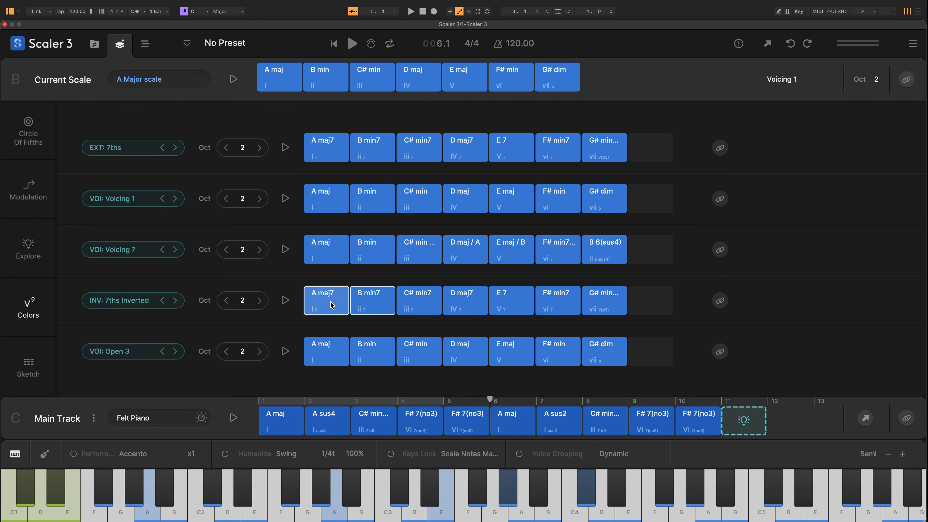
right_click(332, 306)
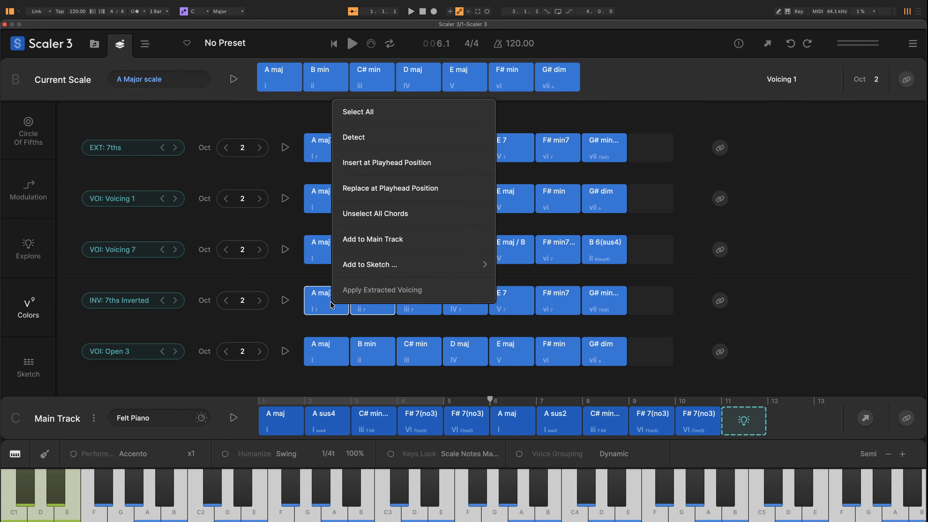
click(388, 172)
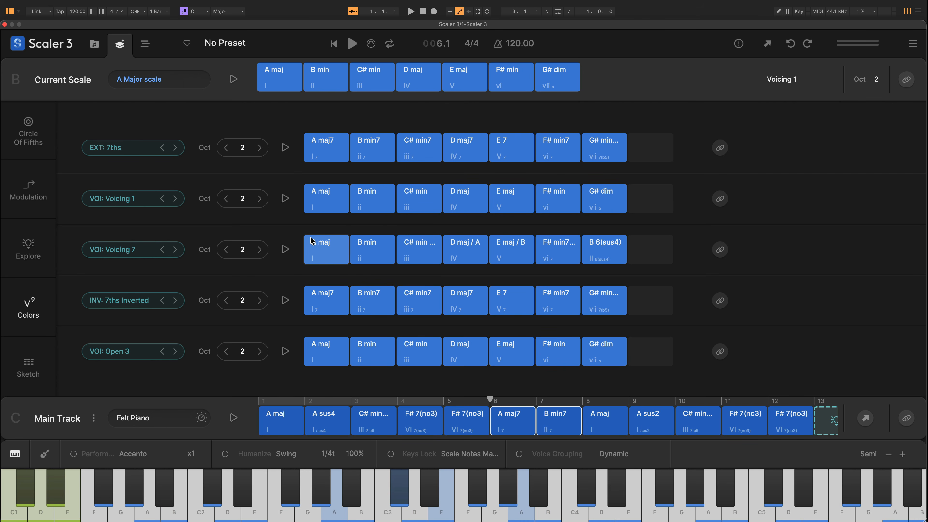
Check the arrangement, go to the Detect page, shrink the Scaler 3 window and enlarge it to fill the screen.
click(145, 44)
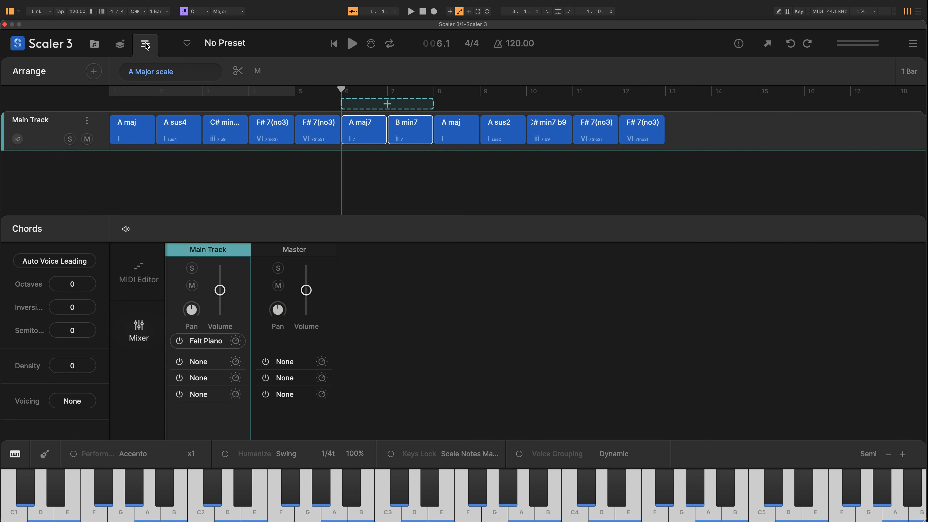
click(91, 47)
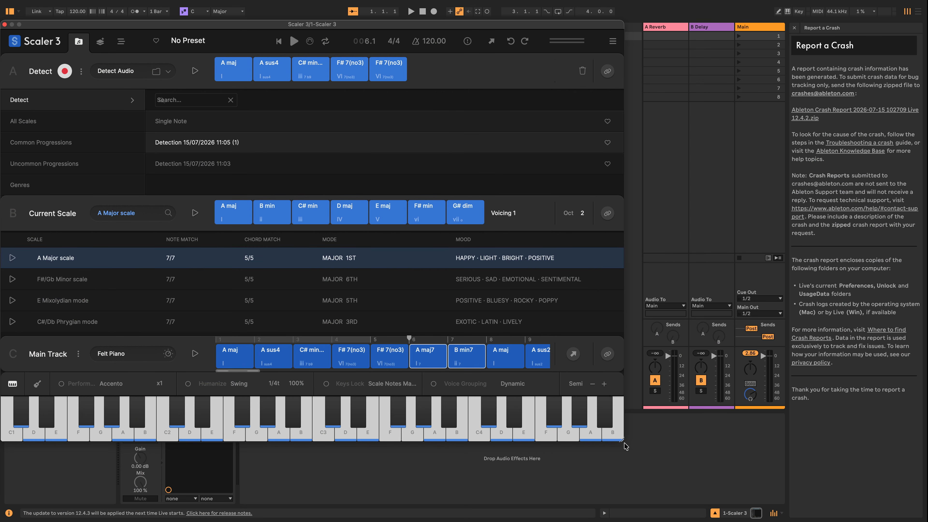
drag(621, 440, 434, 406)
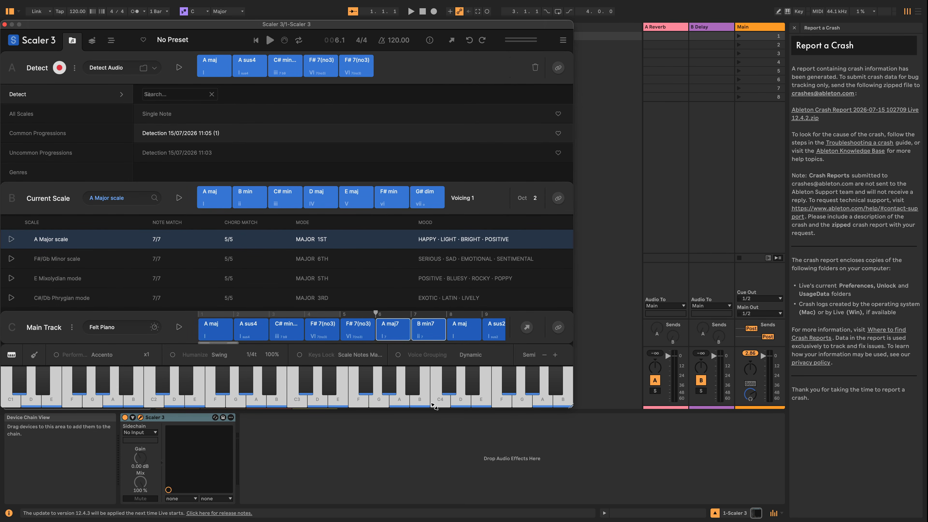
drag(434, 406, 921, 519)
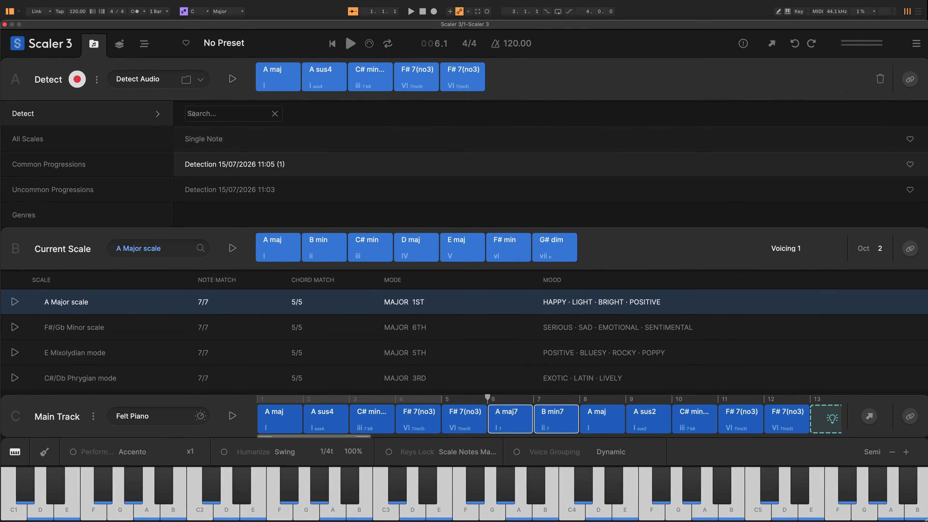
Duplicate the twelve-bar Scene 1 repeatedly in the arrangement so its copies follow from bar 13.
click(144, 43)
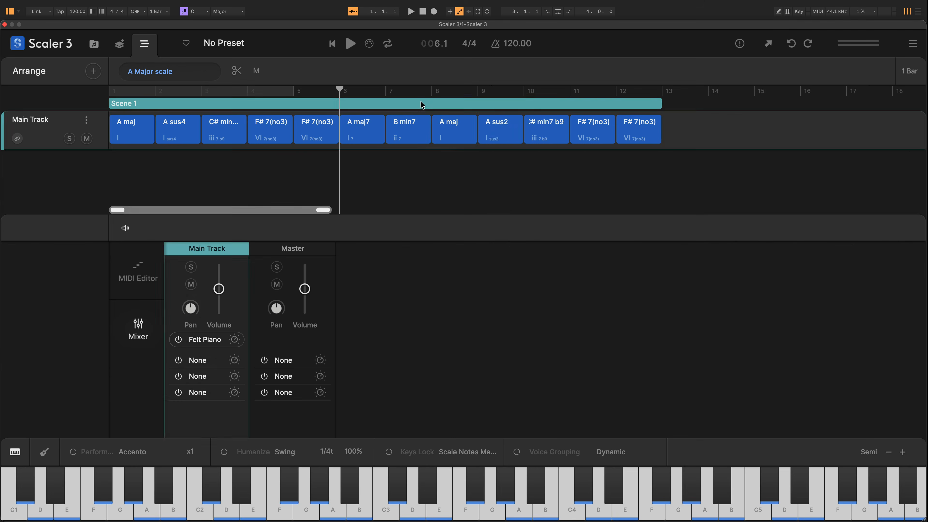
right_click(422, 105)
click(445, 130)
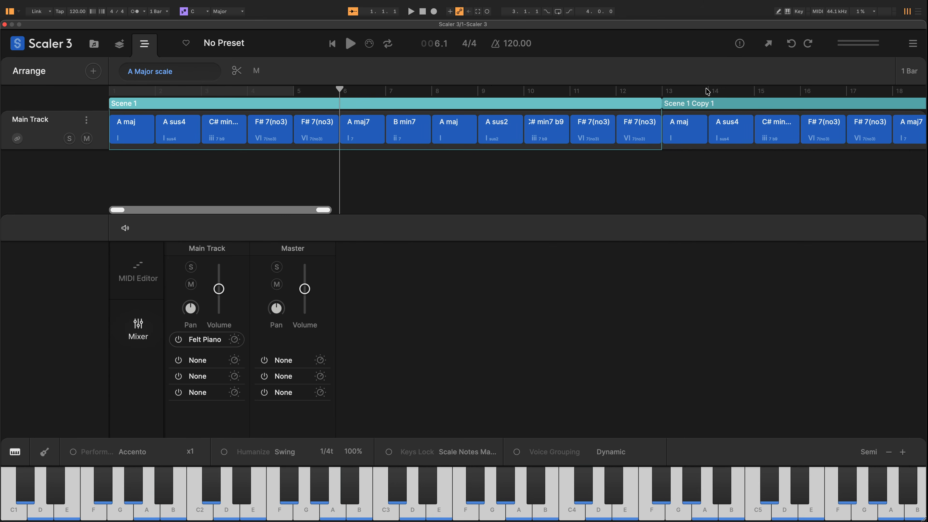
right_click(636, 108)
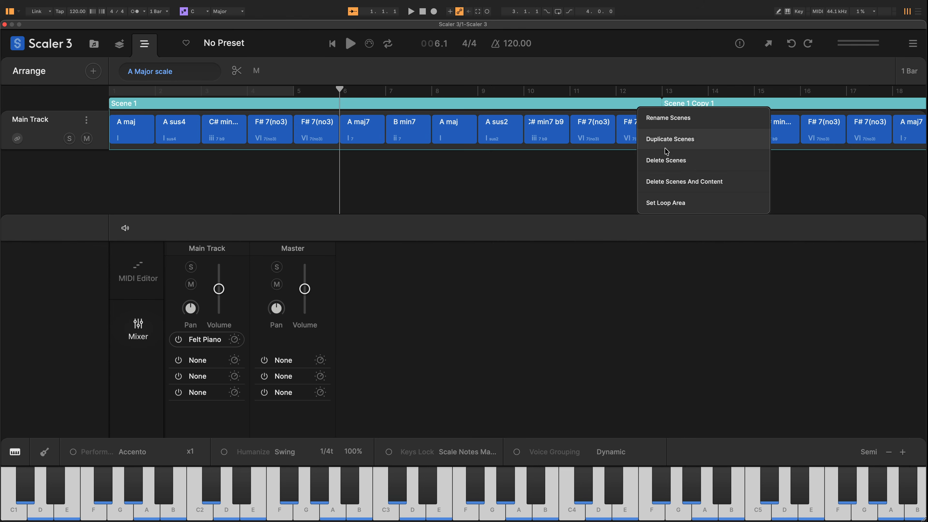
click(622, 139)
Try range selection on the main track, ending with the chords in bars 1 to 6 selected.
click(546, 130)
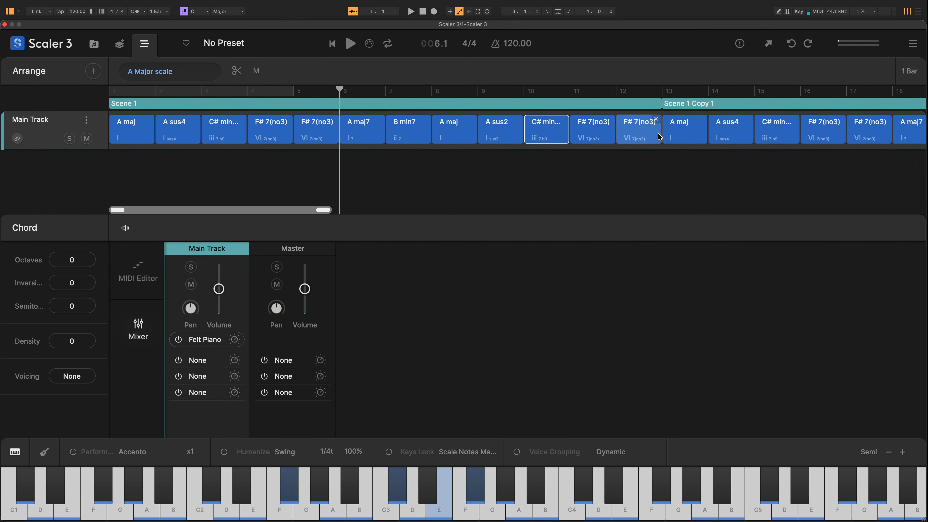
shift+click(740, 138)
click(360, 131)
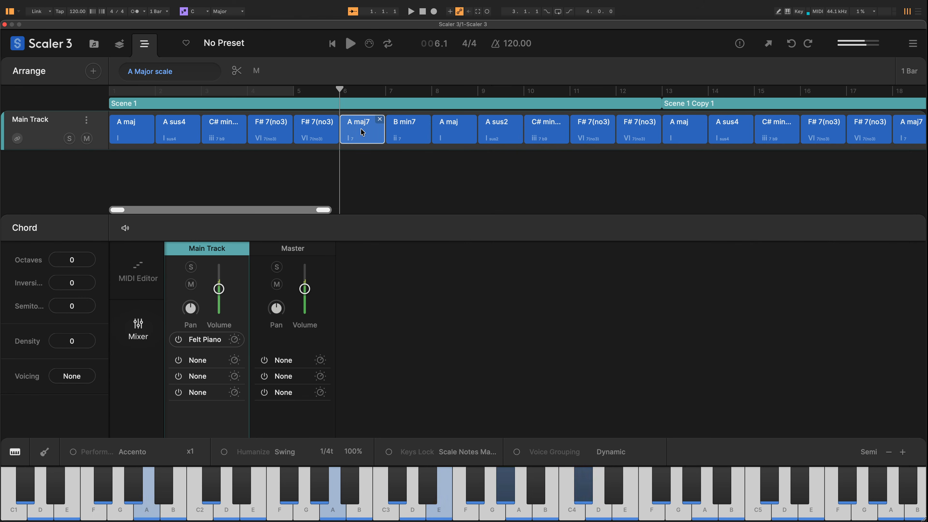
shift+click(127, 131)
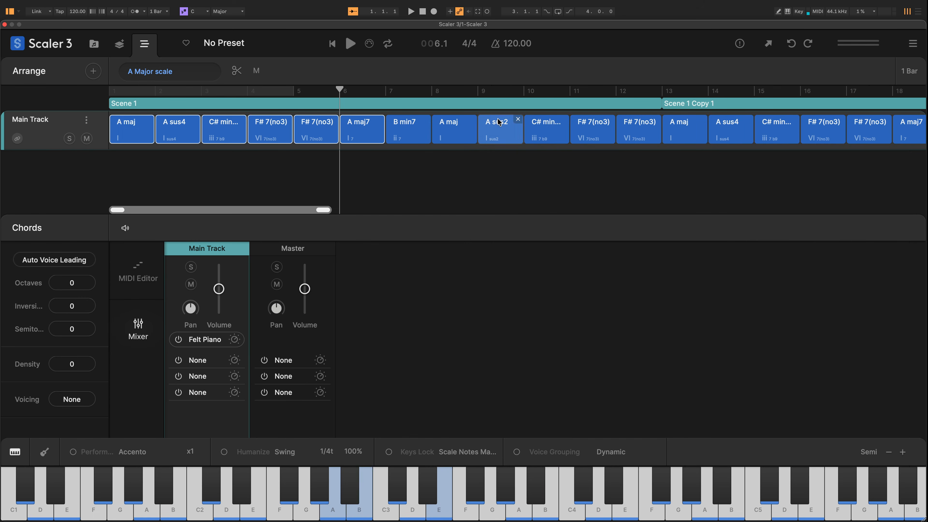
Place the playhead at bar 24 and replace the chords there with F# 7(no3) and A maj7 from bars 5 and 6.
scroll(731, 133, right, 10)
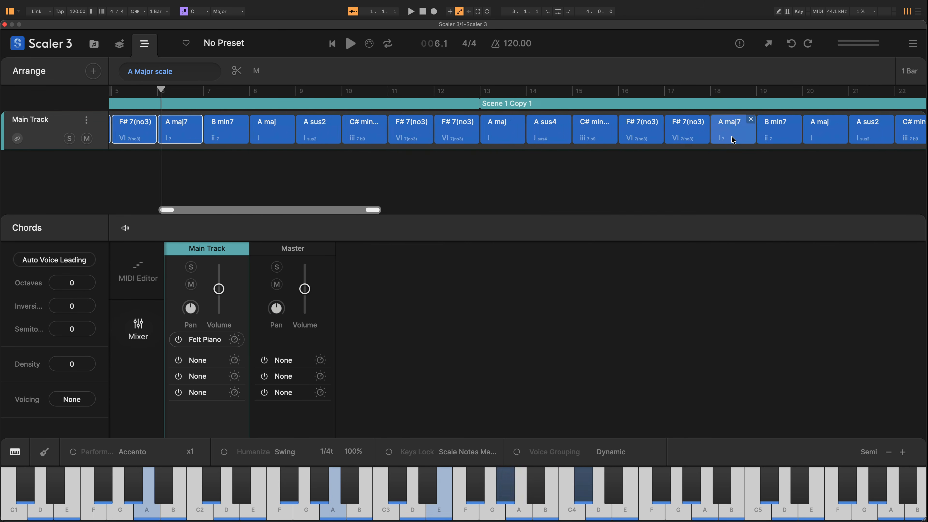
click(781, 91)
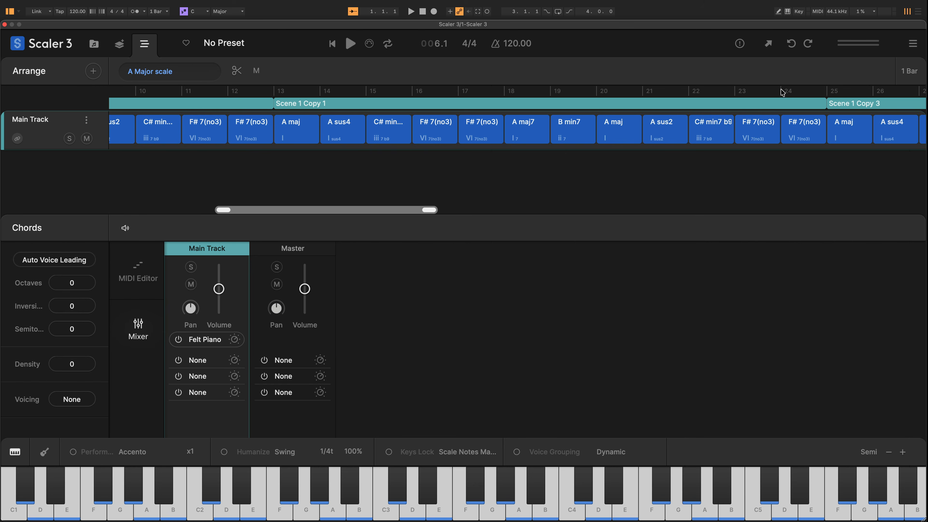
scroll(738, 135, left, 10)
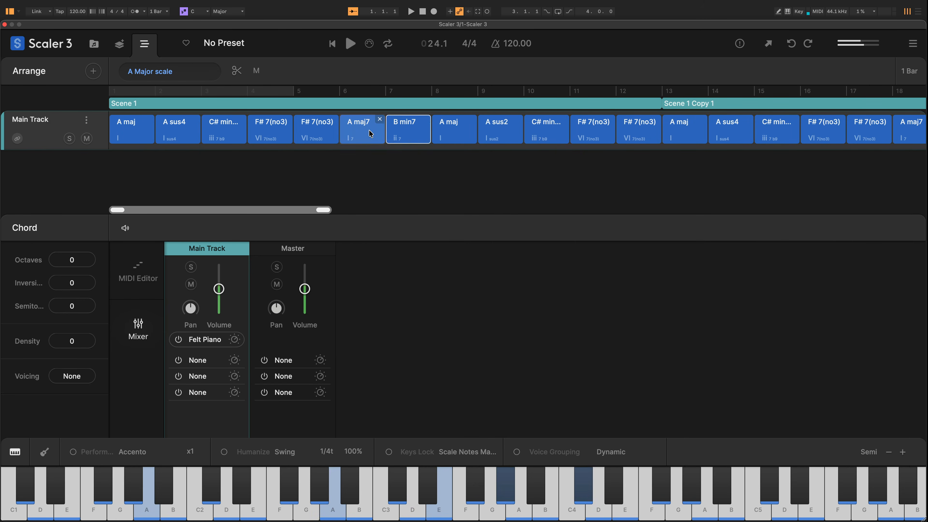
click(315, 133)
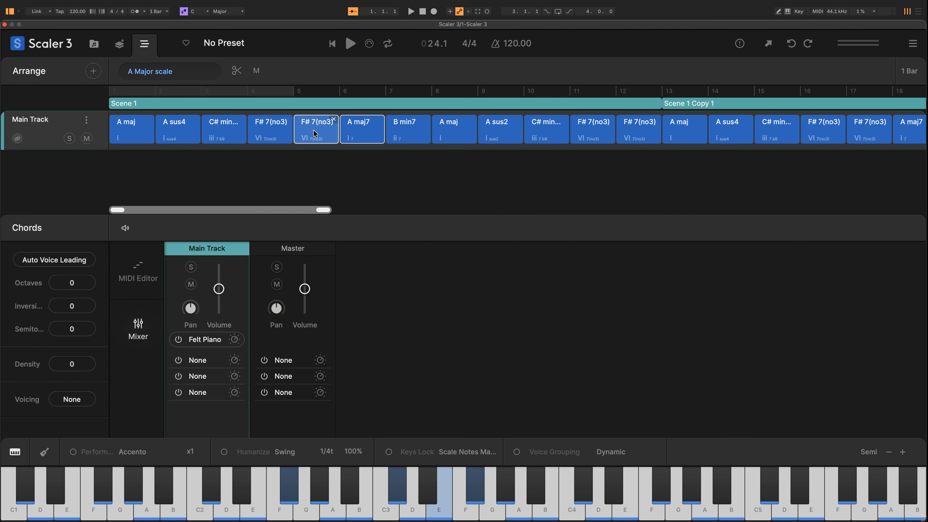
right_click(315, 133)
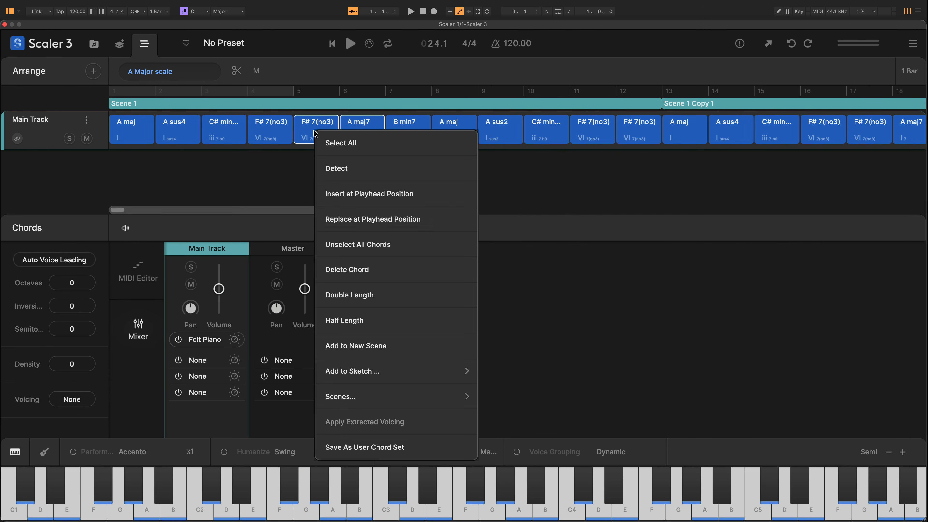
click(370, 219)
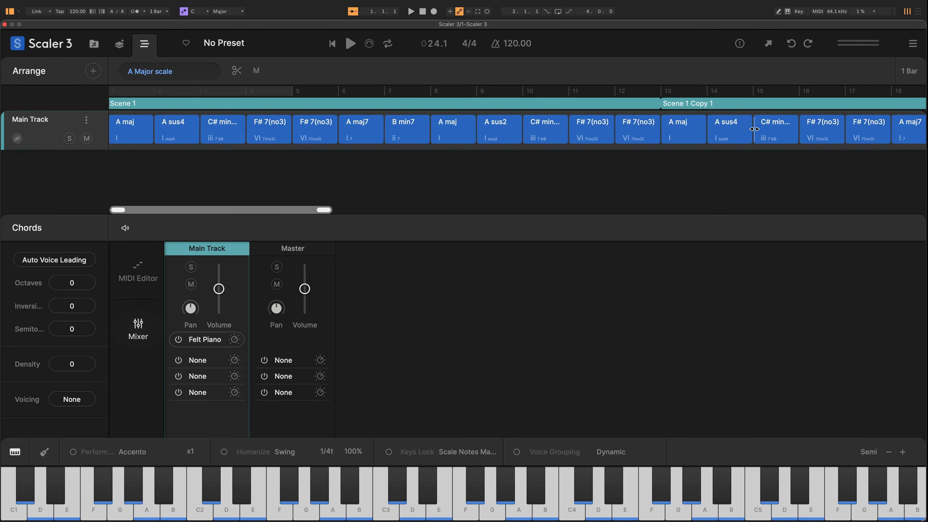
Duplicate the last scene of the arrangement at bar 49, and duplicate Scene 1 Copy 4 after it.
scroll(755, 129, right, 10)
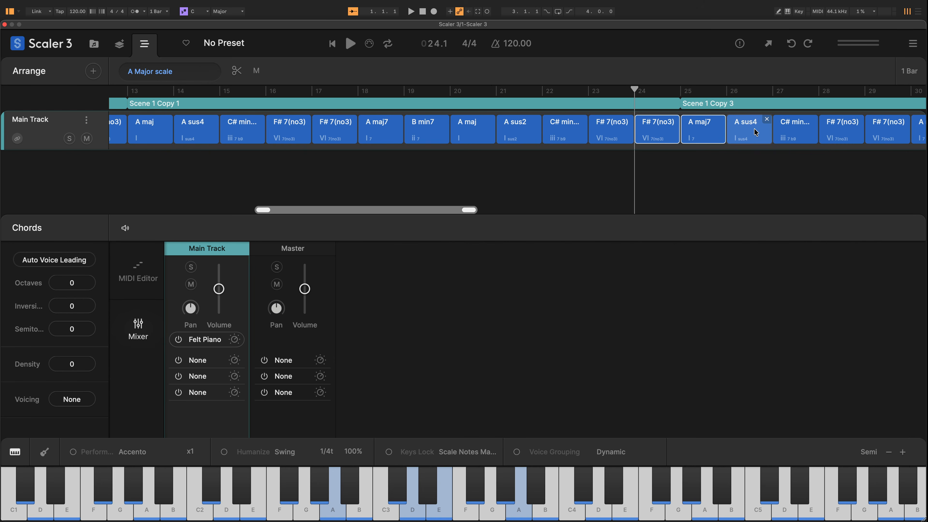
scroll(655, 131, right, 15)
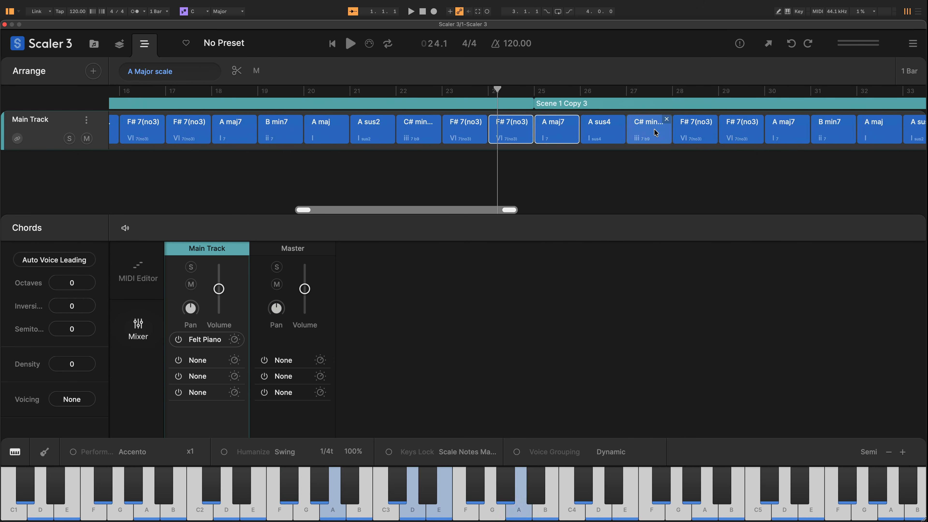
scroll(655, 133, right, 2)
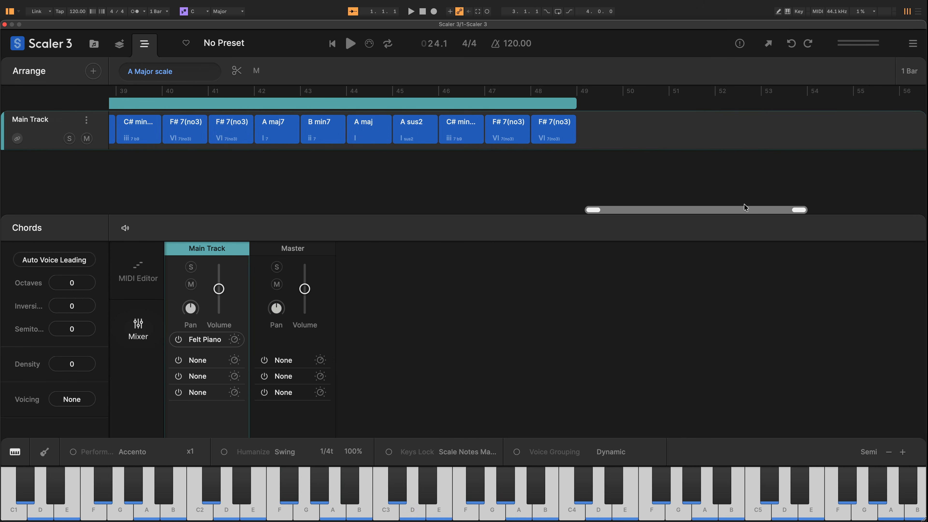
drag(802, 210, 880, 212)
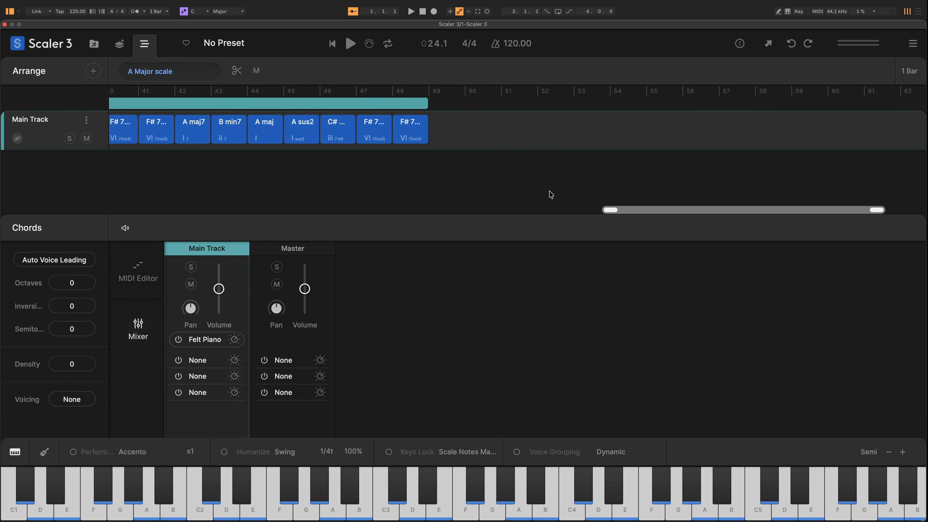
click(381, 104)
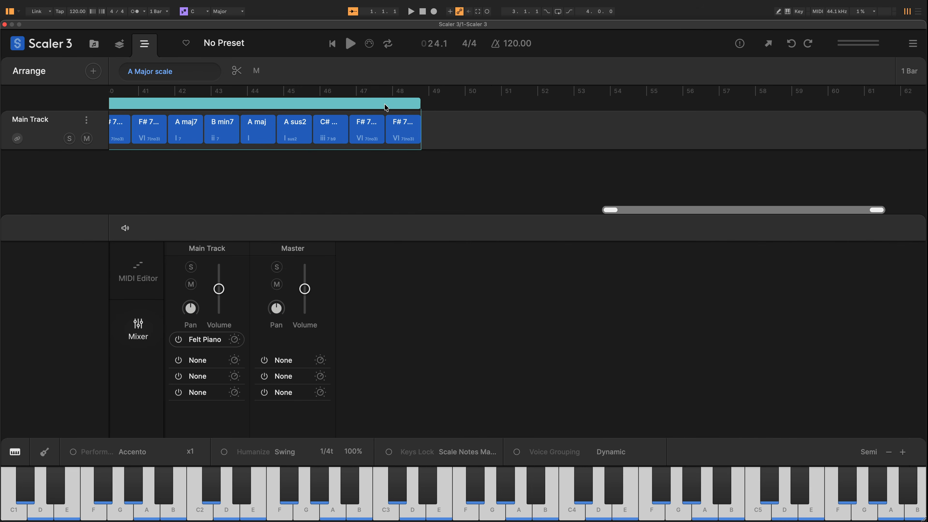
right_click(385, 105)
click(422, 138)
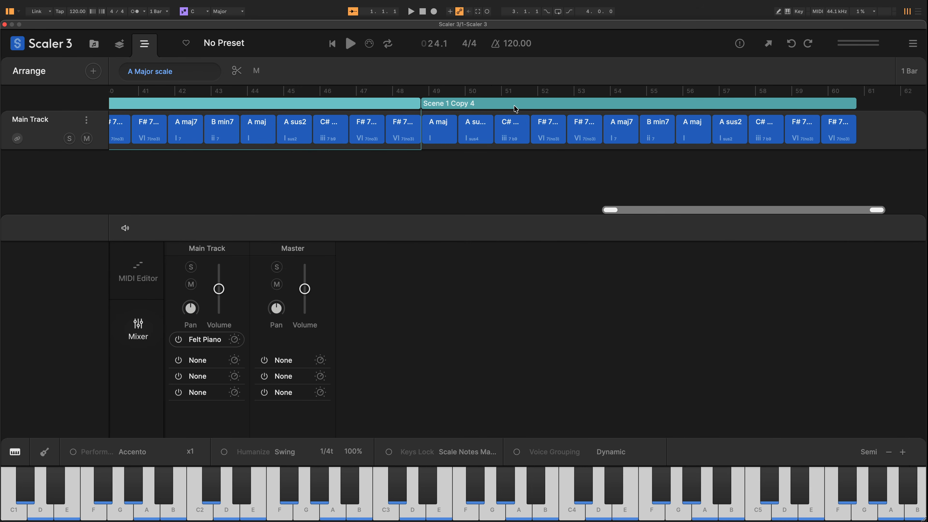
right_click(515, 109)
click(534, 138)
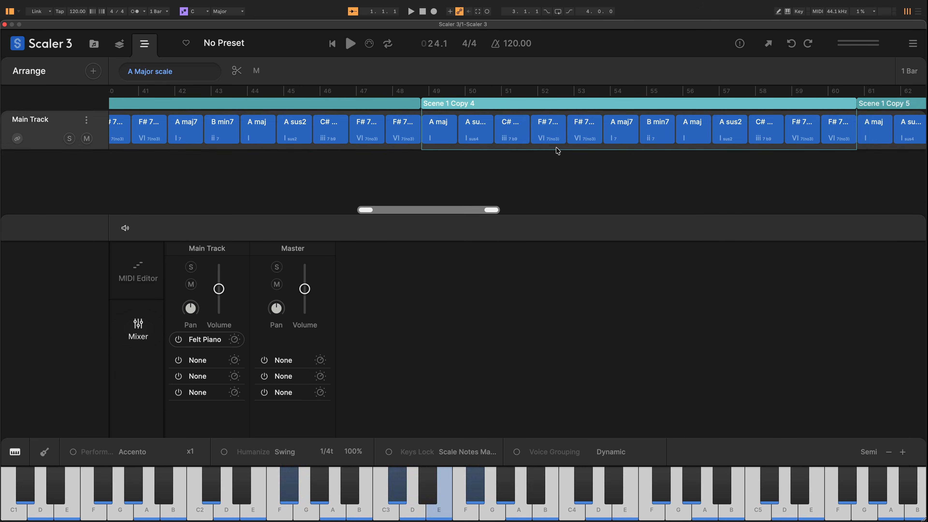
Shrink the Scaler 3 window's height to fit more bars and show the arrangement from its beginning.
drag(465, 210, 467, 210)
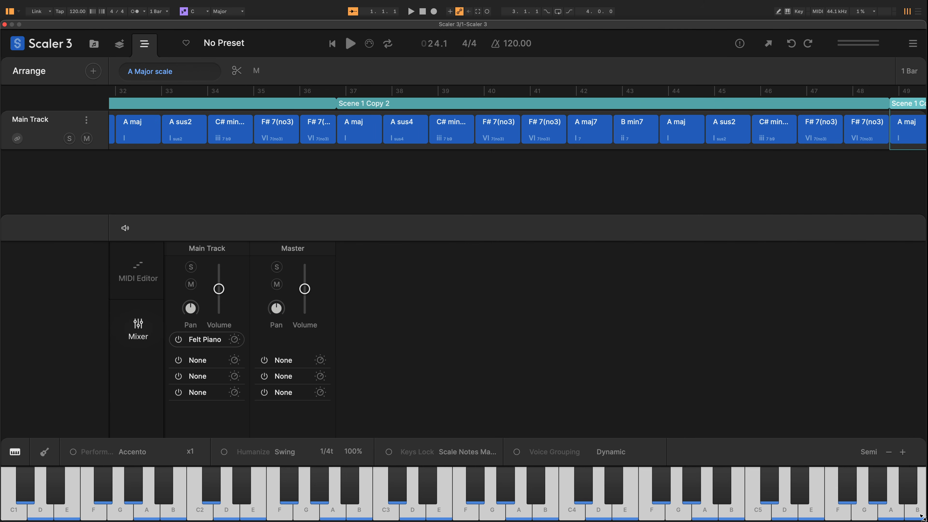
drag(922, 515, 922, 210)
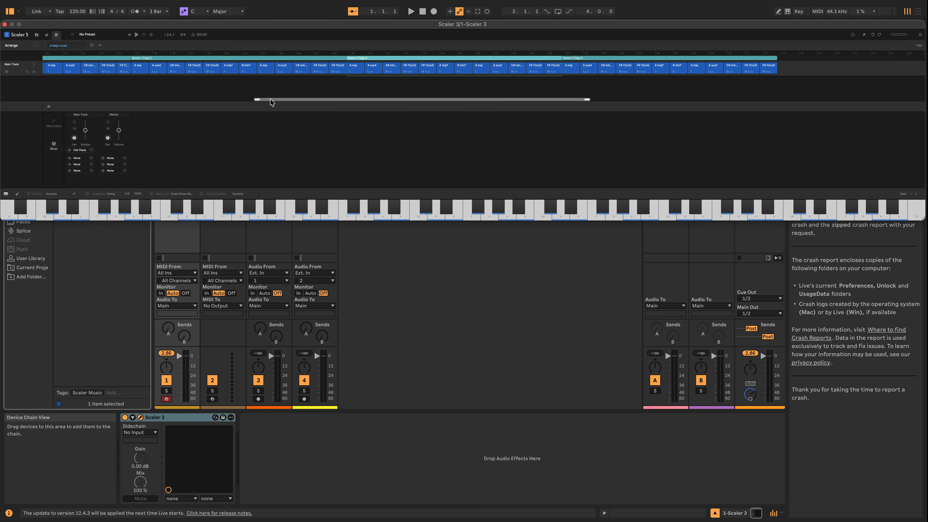
drag(284, 102, 48, 103)
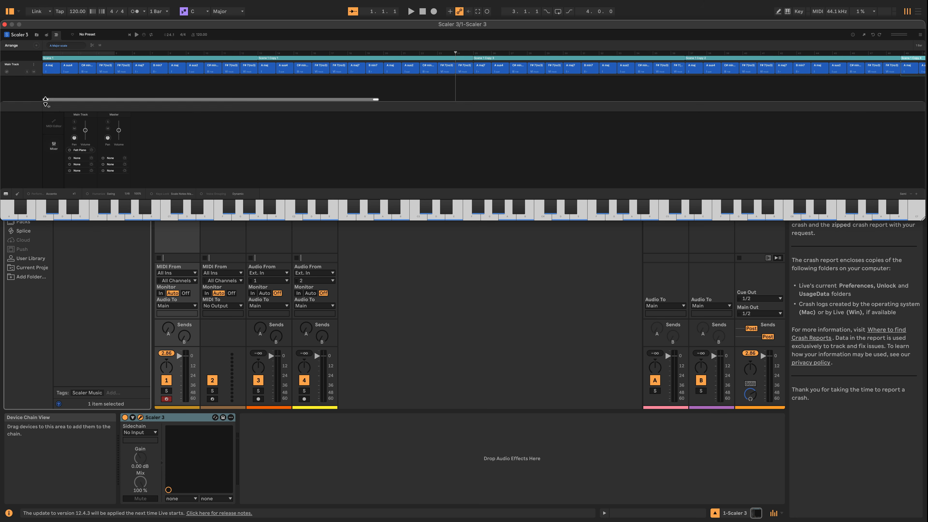
Add a motion track to the arrangement using the Up pattern from the Arpeggio articulations.
click(36, 46)
click(350, 106)
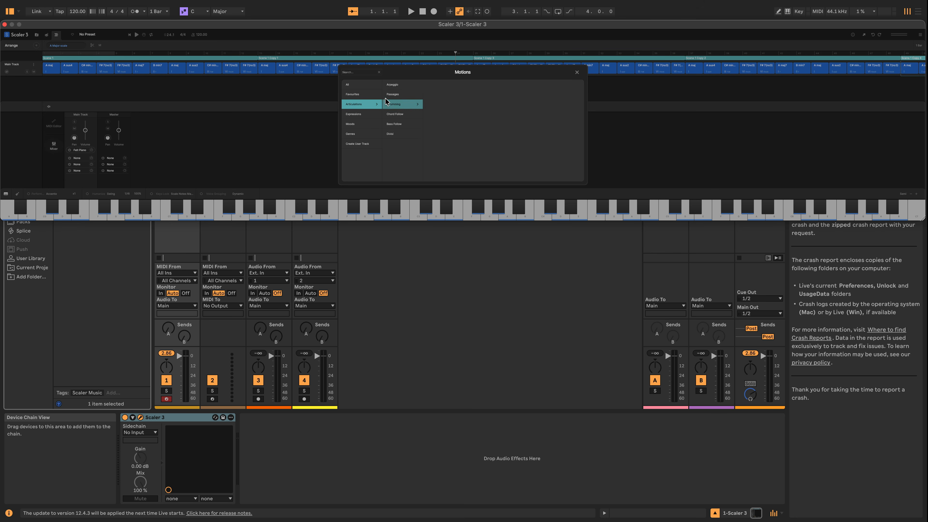
click(402, 86)
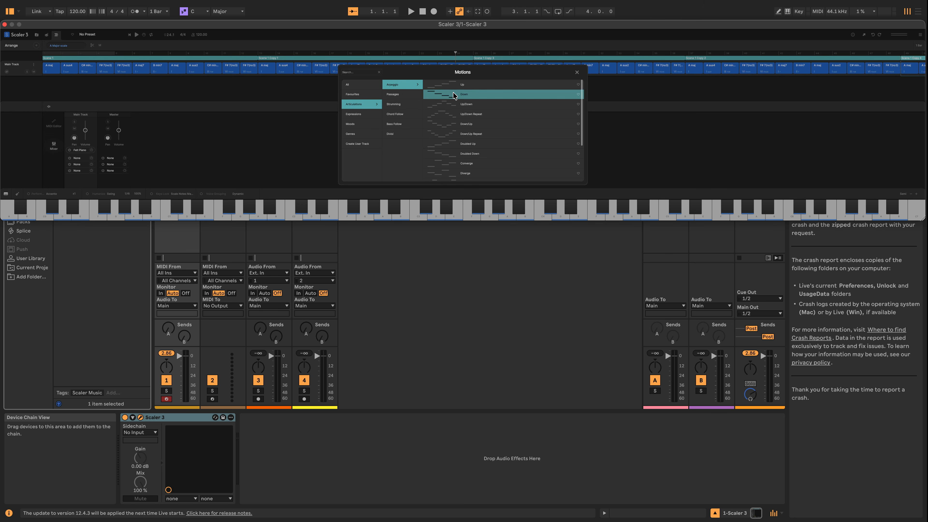
click(445, 85)
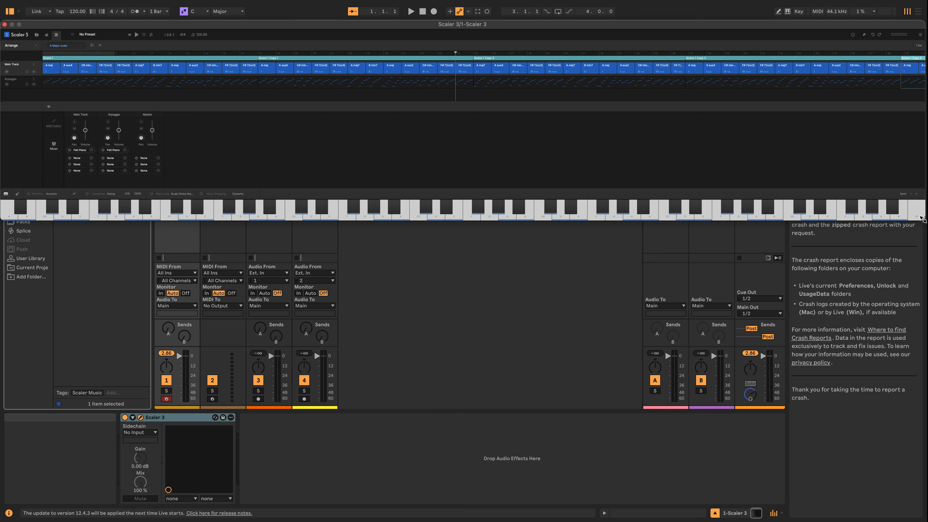
Enlarge the Scaler 3 window and review the Playback and Preferences pages of its settings.
drag(921, 219, 922, 521)
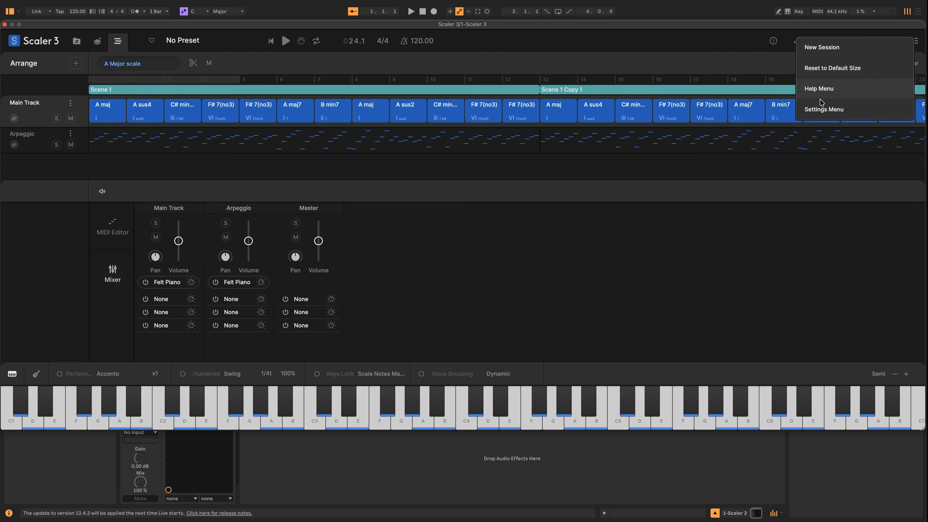
click(822, 107)
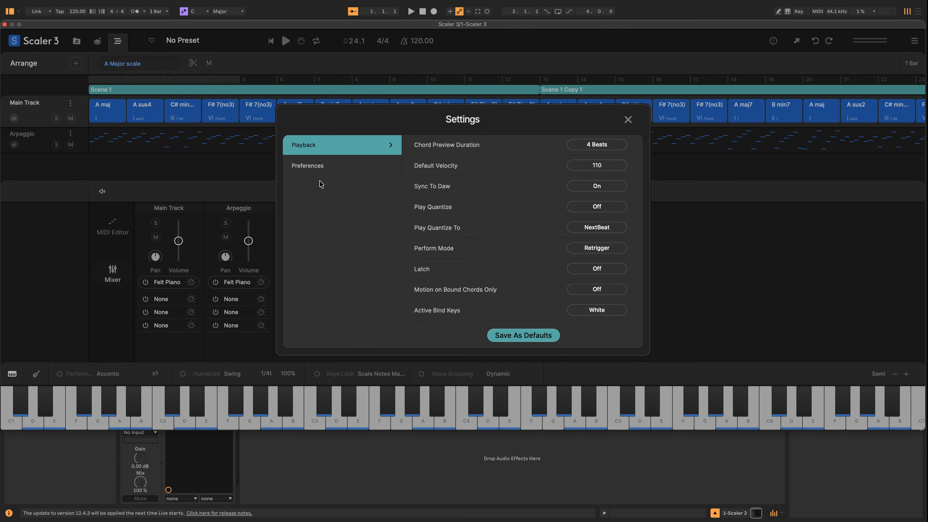
click(325, 175)
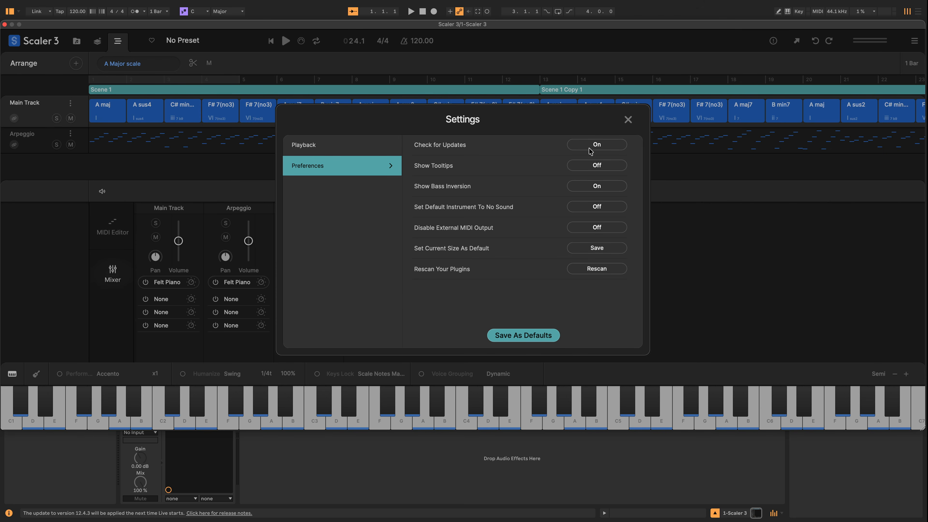
click(627, 120)
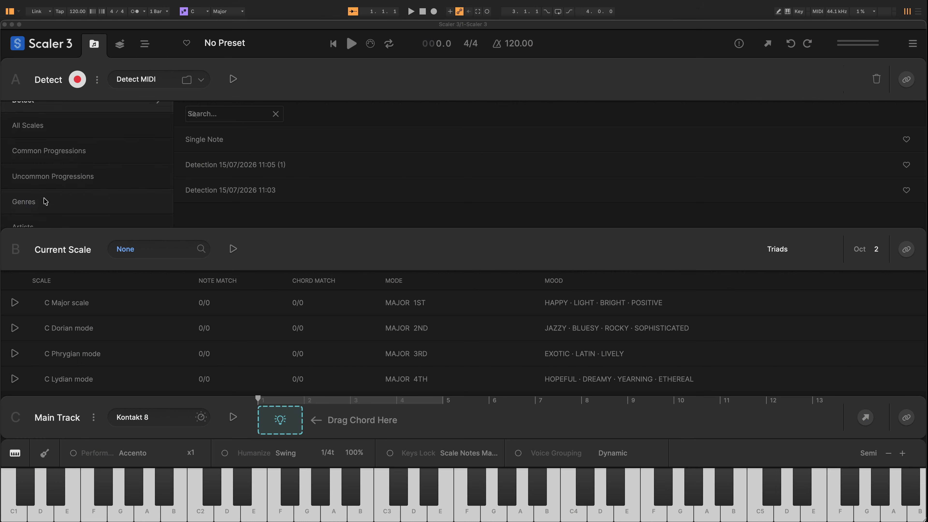
Load the Dream Pop 1 chord set from Genres, preview its first chord, and step through to Dream Pop 3.
scroll(45, 201, down, 2)
scroll(63, 205, down, 1)
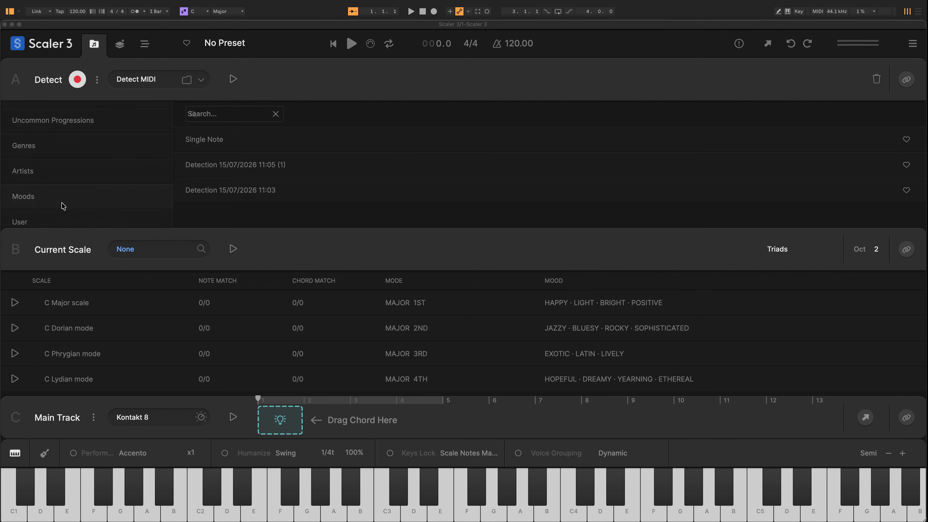
click(61, 147)
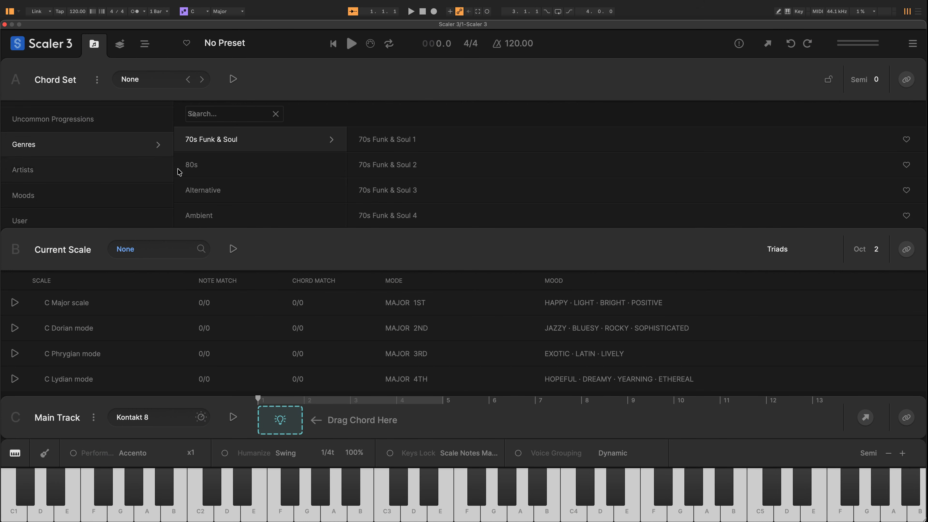
scroll(213, 197, down, 5)
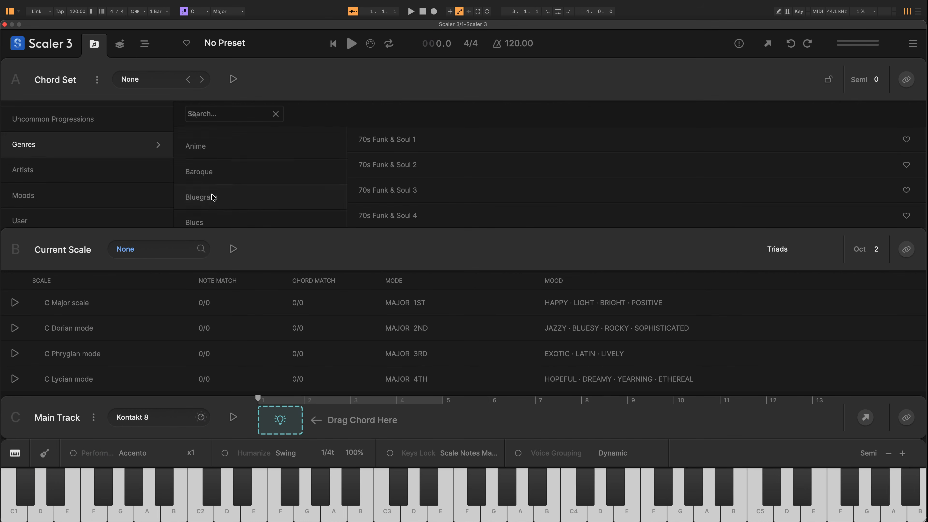
scroll(213, 197, down, 4)
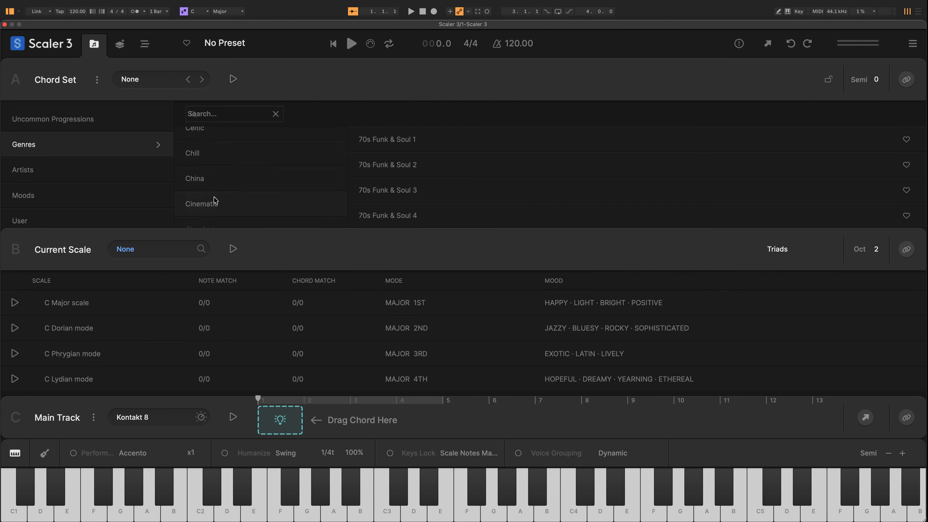
scroll(215, 200, down, 4)
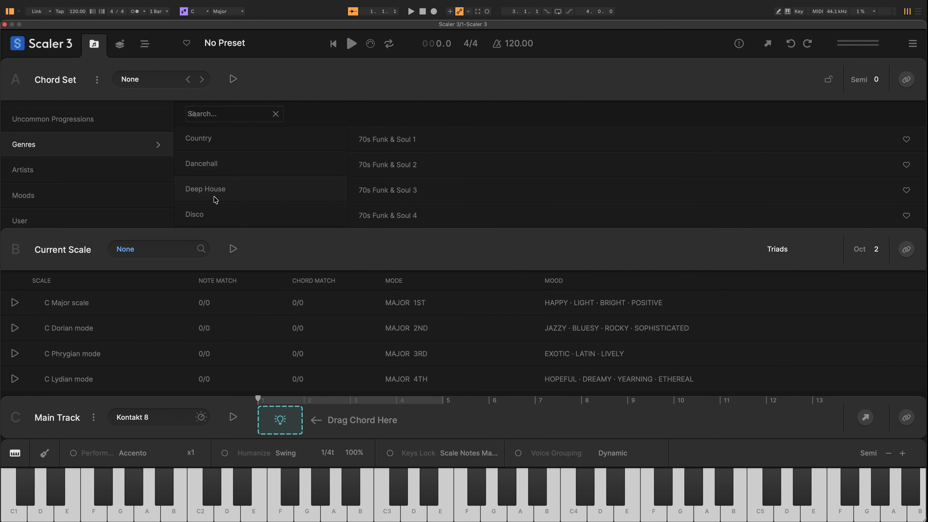
scroll(215, 199, down, 3)
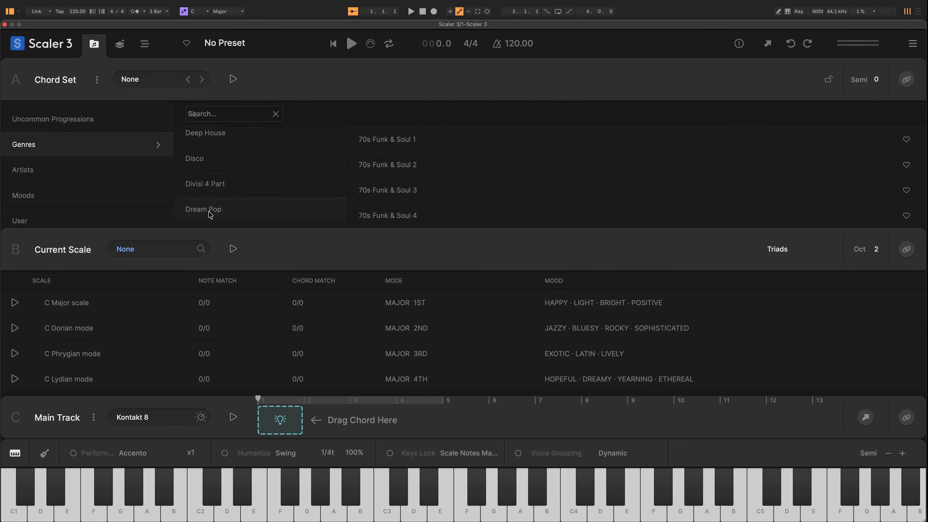
click(210, 200)
click(360, 141)
click(284, 82)
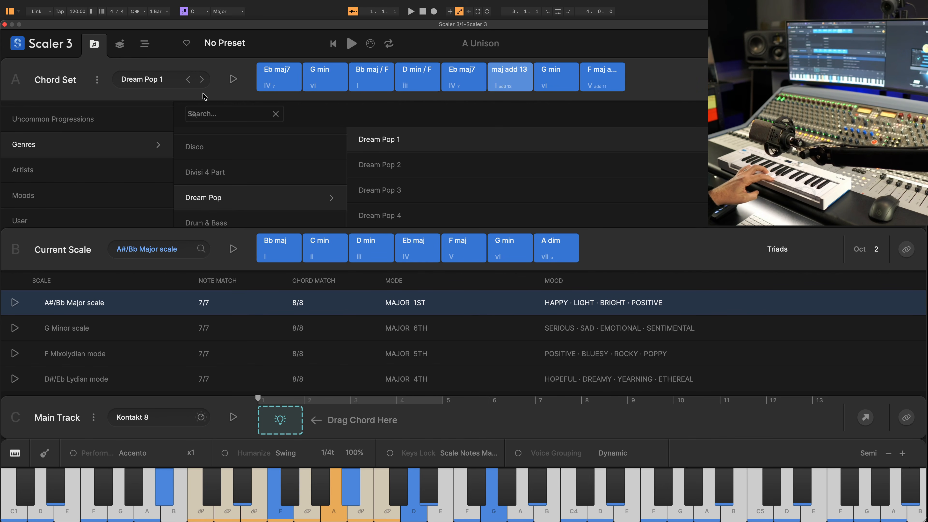
click(202, 80)
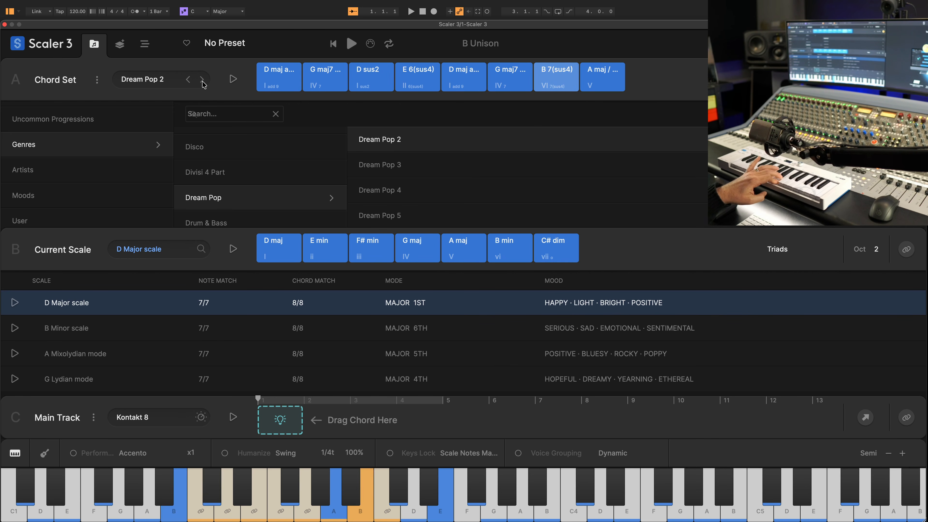
click(202, 80)
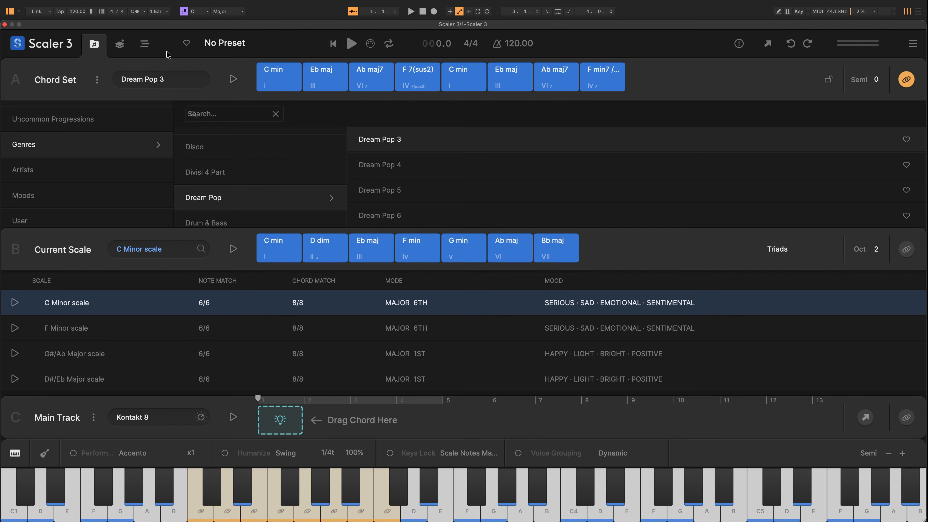
Load the 80s 3 chord set from Genres and preview its first chord, D maj.
scroll(103, 163, up, 1)
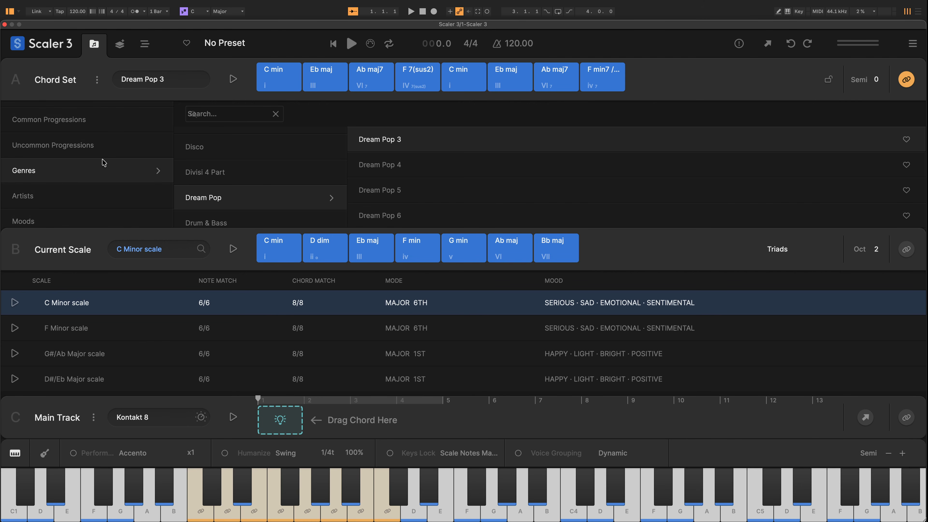
scroll(238, 152, up, 3)
scroll(238, 153, up, 6)
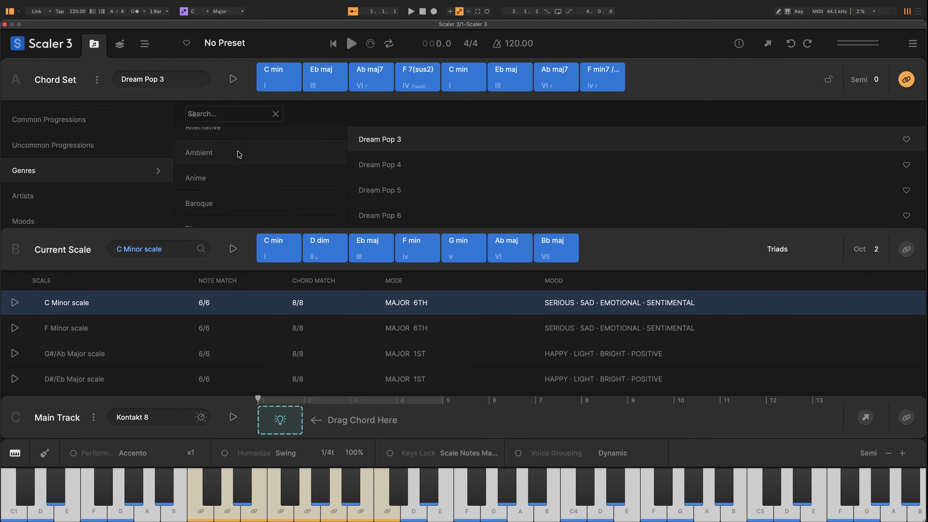
click(235, 161)
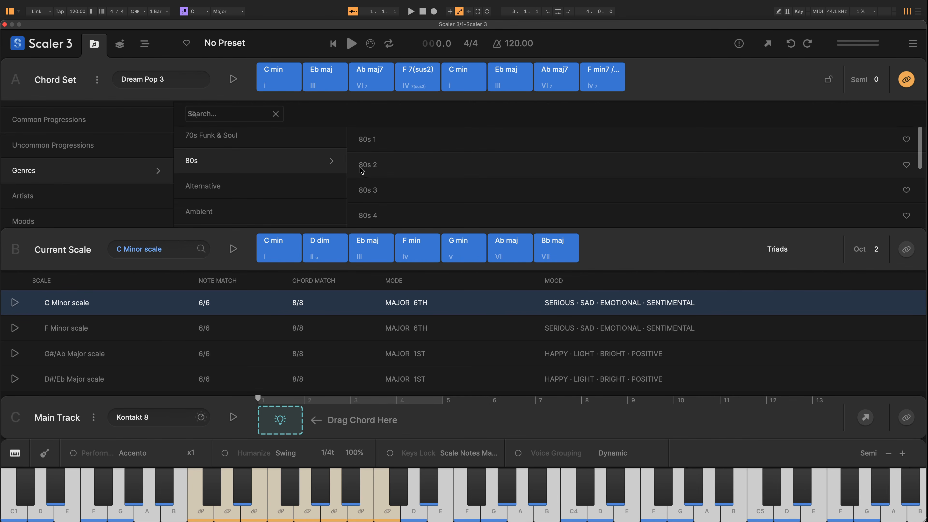
click(379, 192)
click(274, 82)
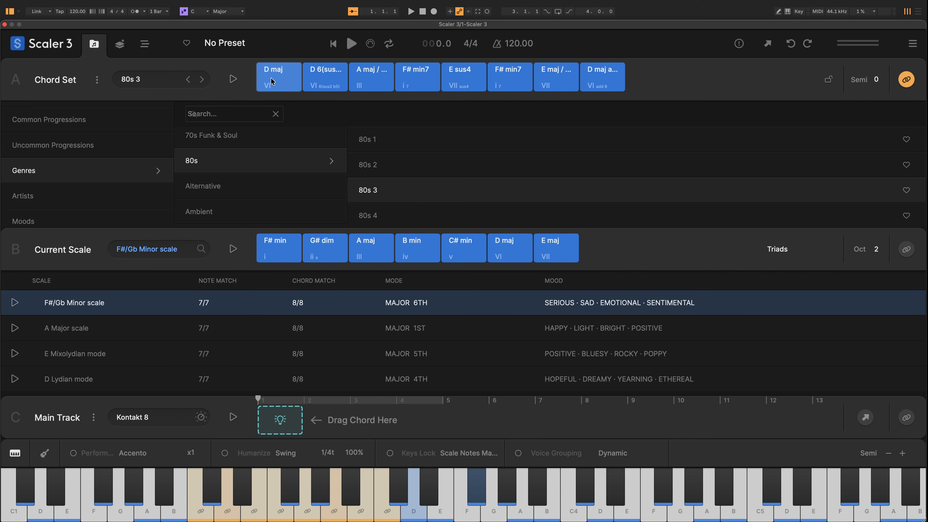
Build a four-bar Main Track progression from the 80s 3 chord set: D maj, A maj/C#, F# min7 and E sus4.
drag(272, 81, 280, 421)
click(372, 81)
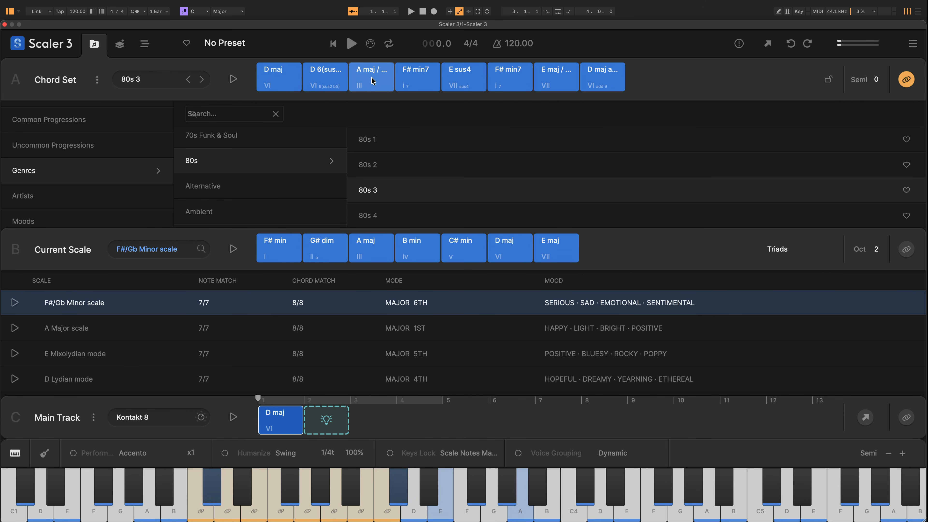
drag(371, 81, 333, 420)
drag(417, 79, 382, 419)
drag(463, 78, 430, 413)
Add a motion track to the arrangement with the Up pattern from the Arpeggio articulations, beneath the four Main Track chords.
click(117, 49)
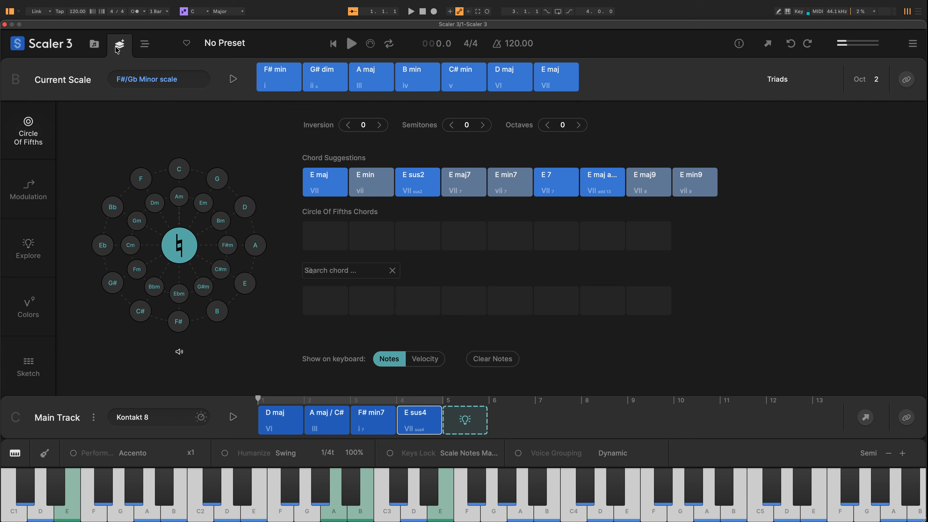
click(145, 45)
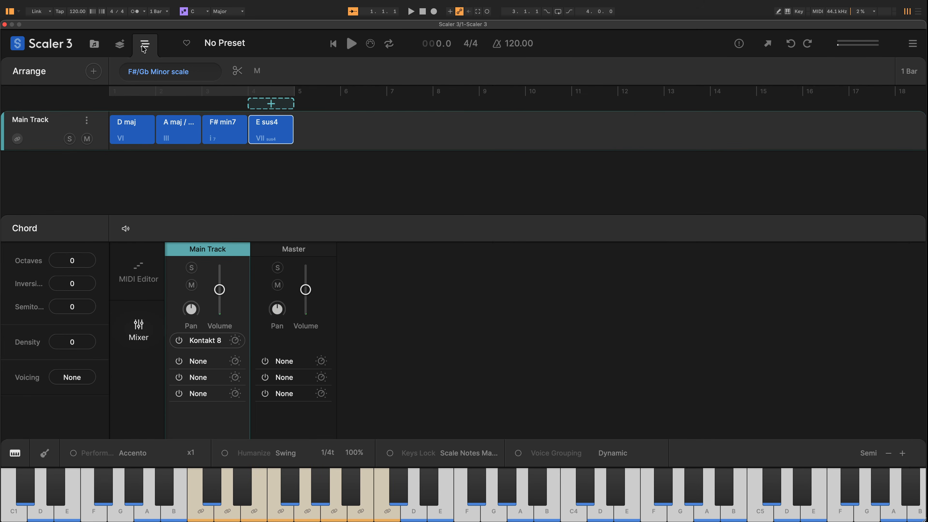
click(95, 74)
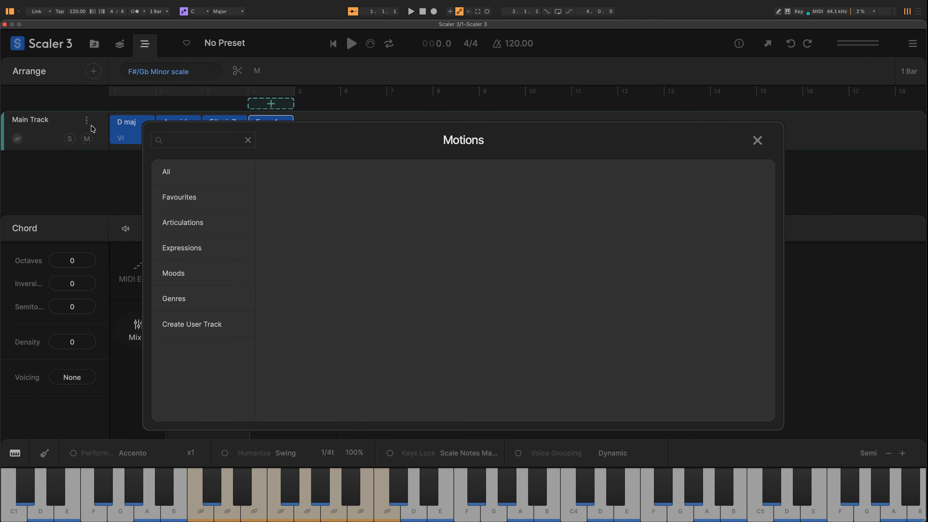
click(173, 221)
click(281, 179)
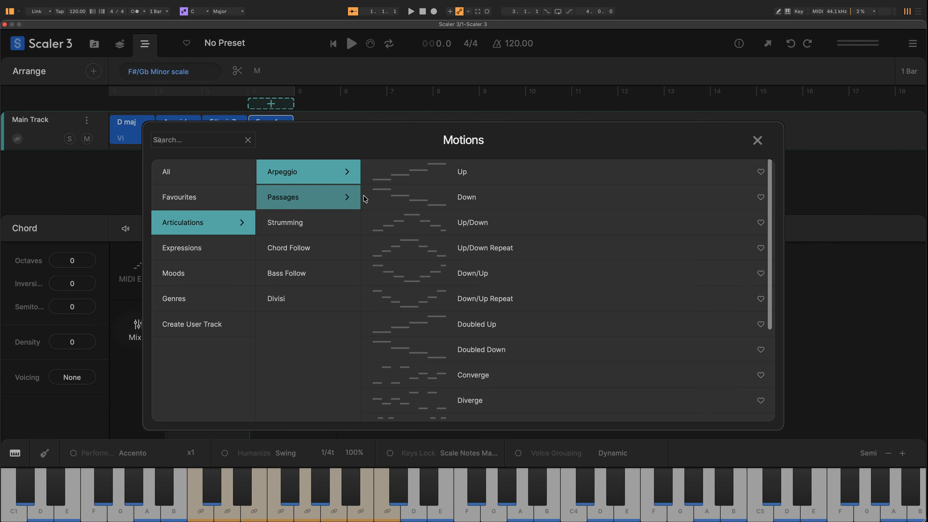
click(392, 178)
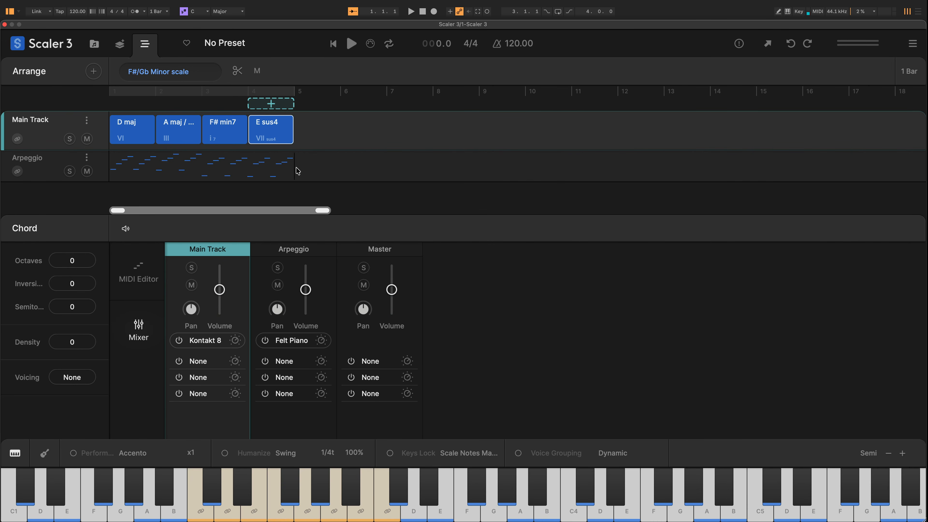
Split the Up arpeggio clip at bars 2, 3 and 4 into four one-bar clips.
click(286, 170)
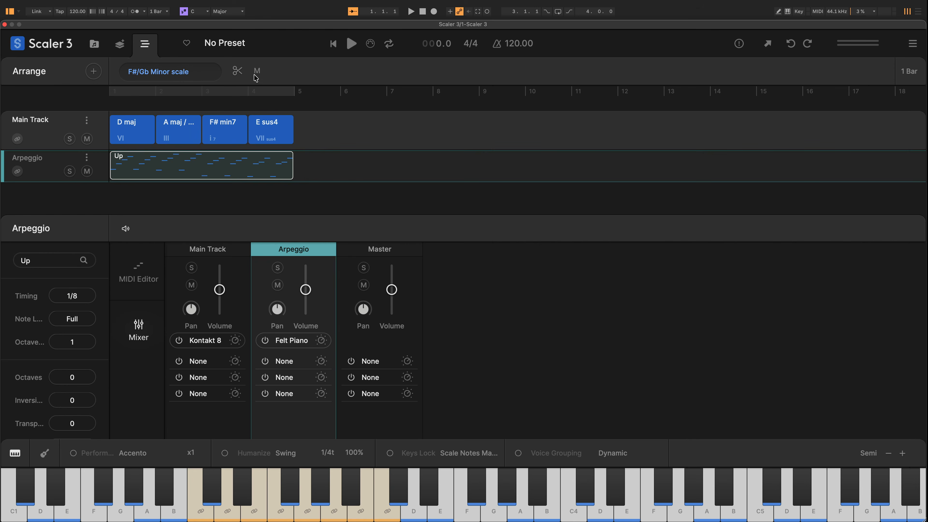
click(237, 71)
click(157, 166)
click(202, 166)
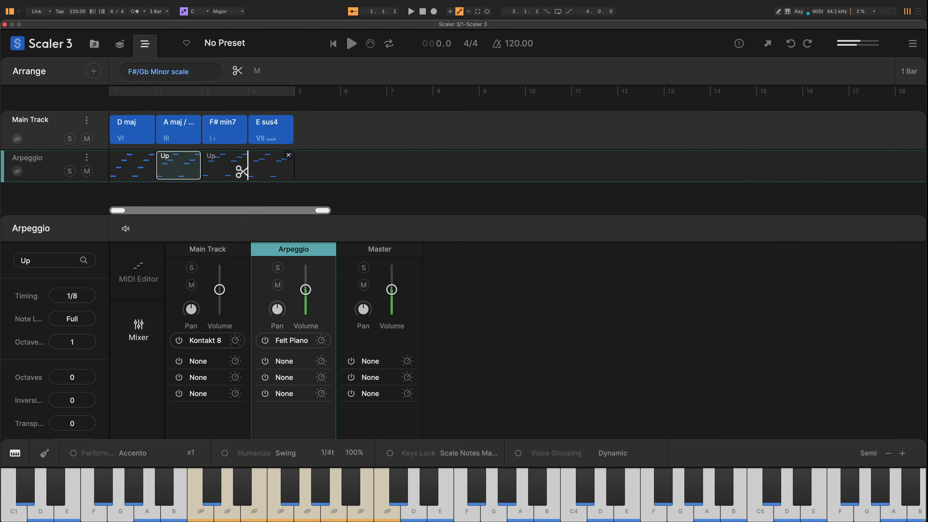
click(249, 166)
click(237, 72)
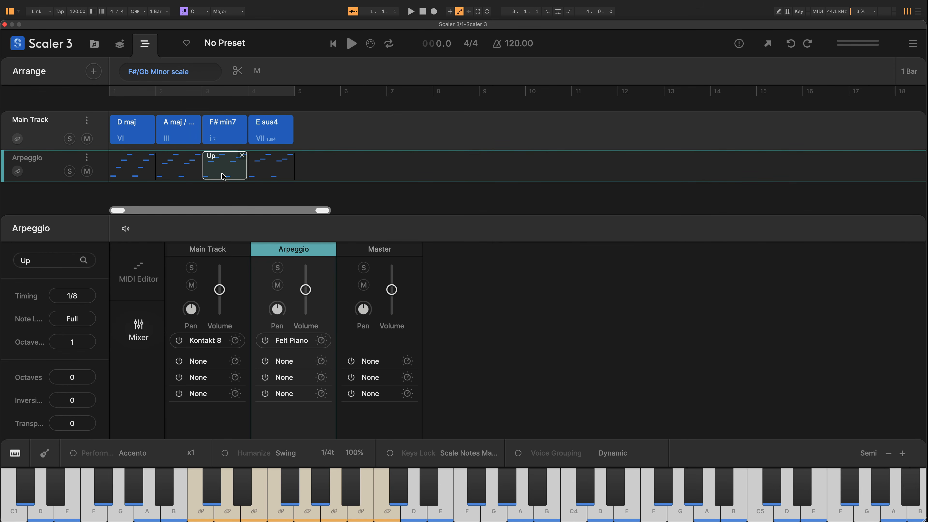
Set the timing of the arpeggio clip in bar 1 to 1/4.
click(121, 174)
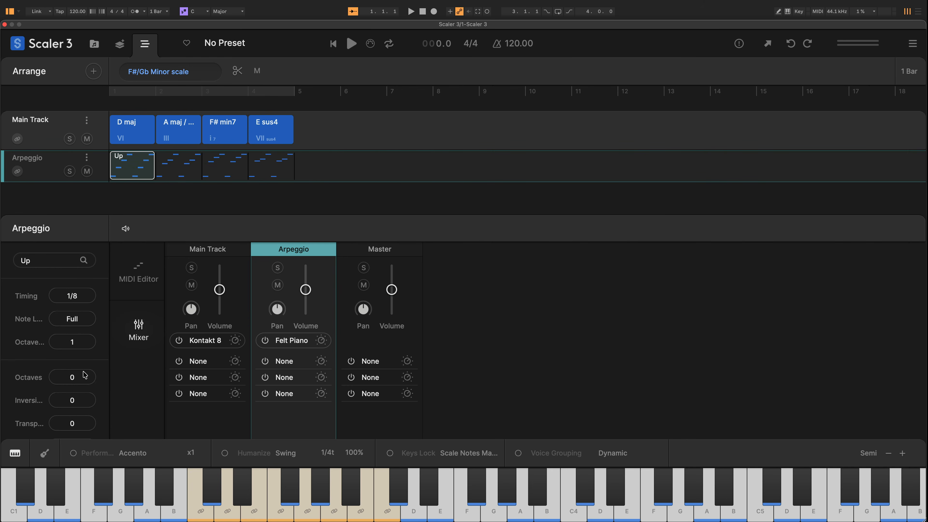
click(76, 298)
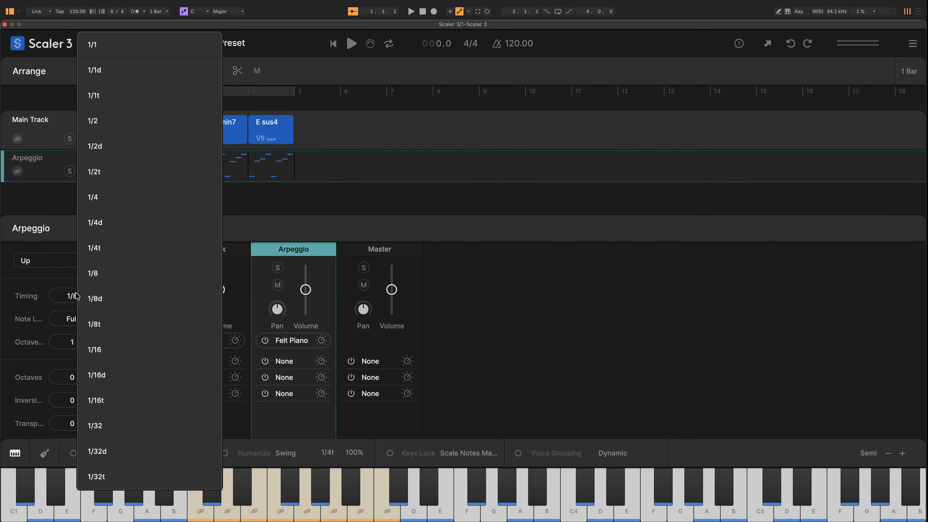
click(110, 202)
Set the arpeggio clip in bar 3 to 1/4 timing and the Down pattern.
click(206, 177)
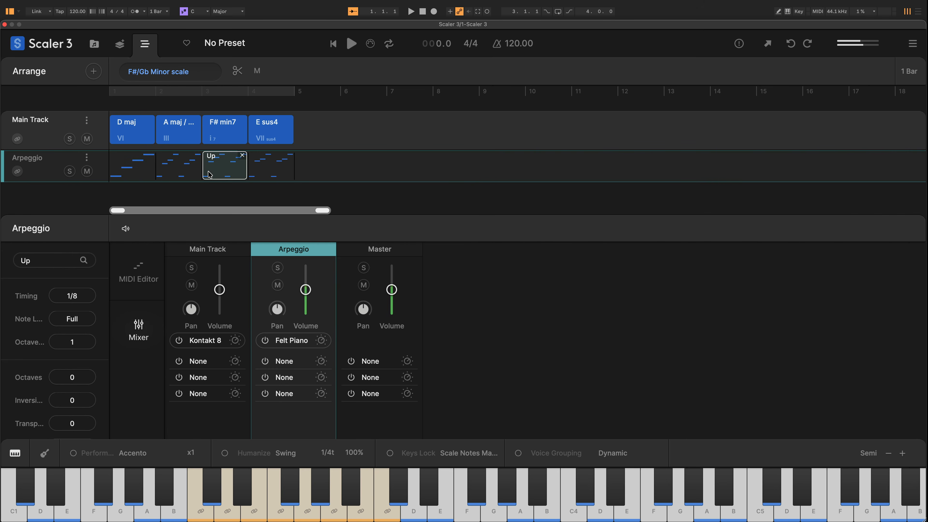
click(64, 297)
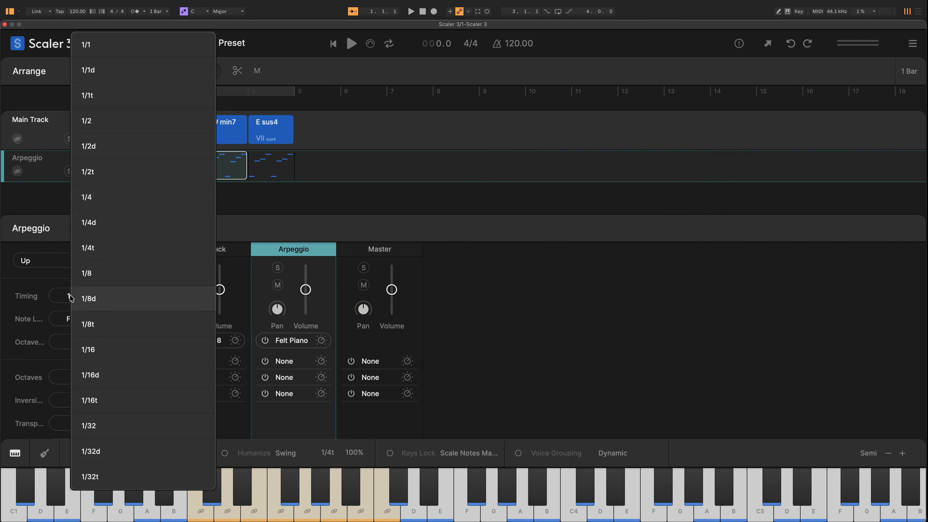
click(92, 199)
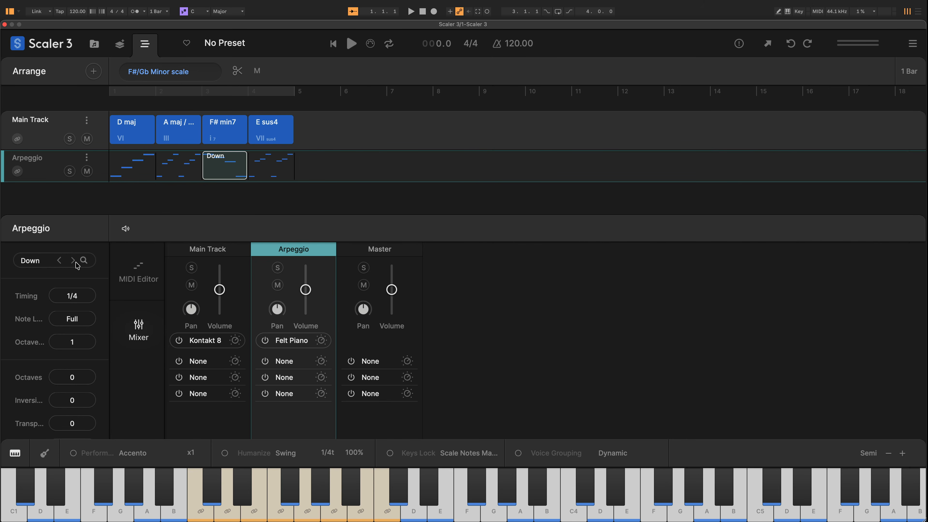
Replace the Arpeggio track's sound with Kontakt 8, load the ASCEND Modern Grand instrument, and close the Kontakt window.
click(303, 342)
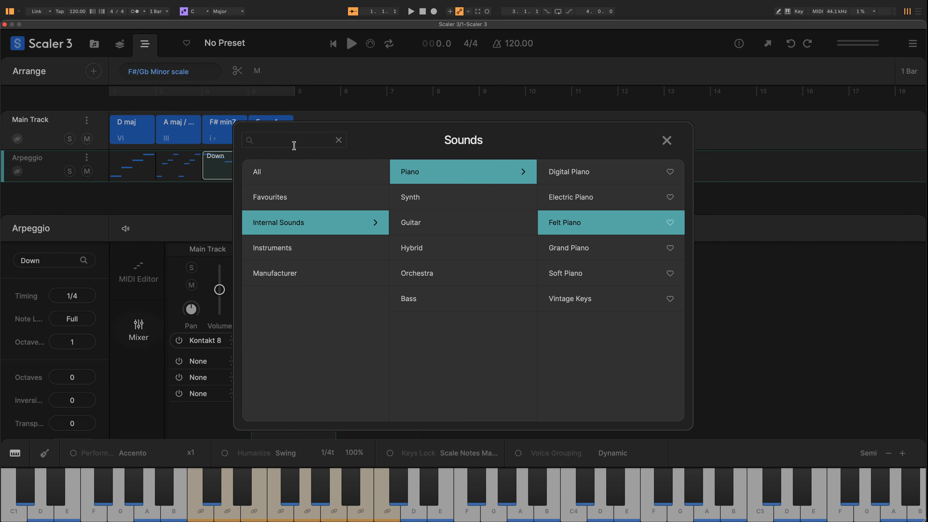
click(300, 211)
click(423, 194)
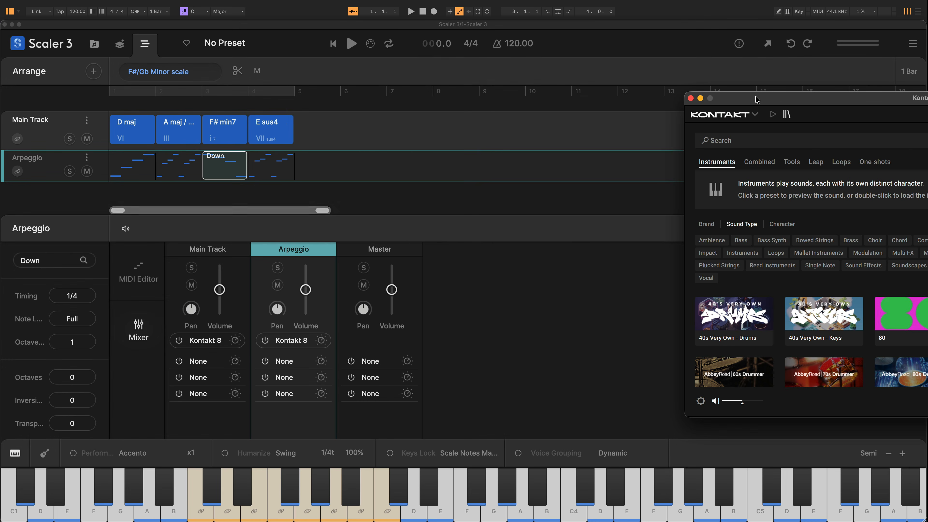
drag(781, 88, 381, 87)
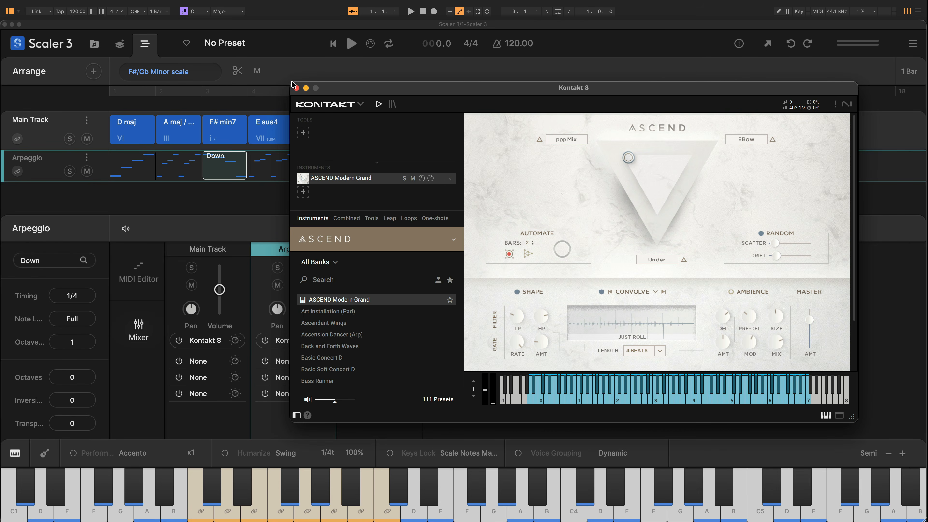
click(296, 88)
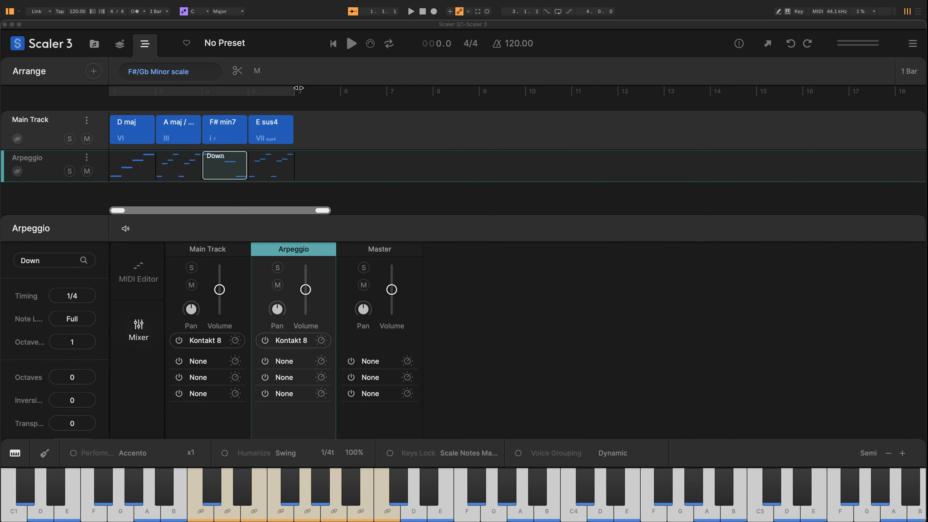
click(118, 172)
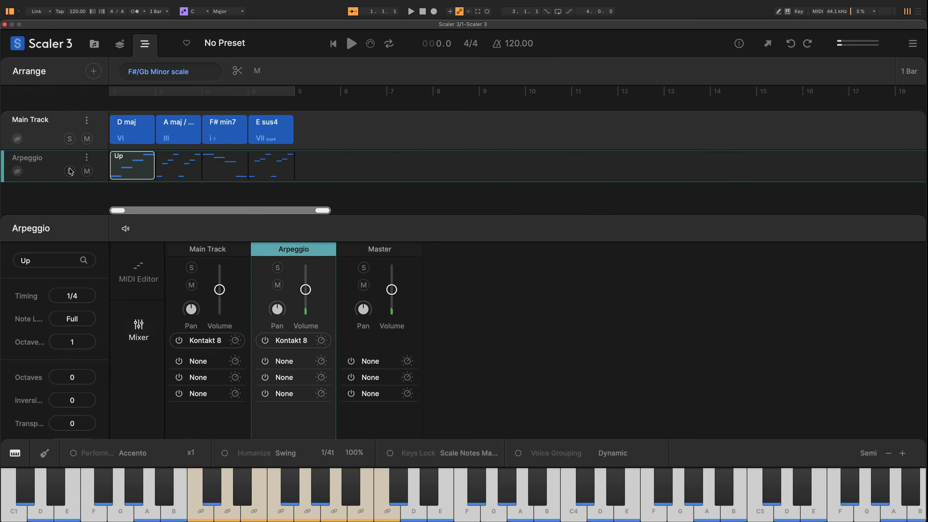
click(56, 163)
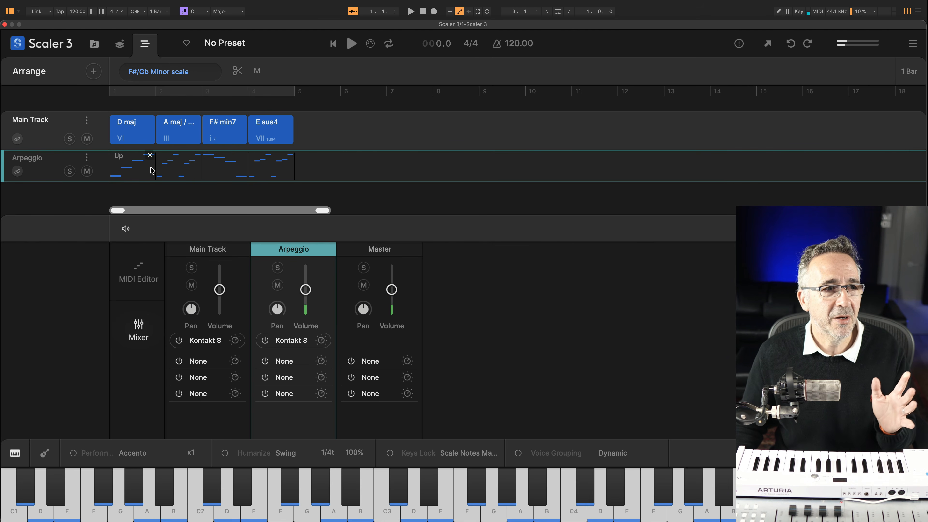
Change the motion of the arpeggio clip in bar 2 to Passage 1 from the Passages articulations.
click(175, 172)
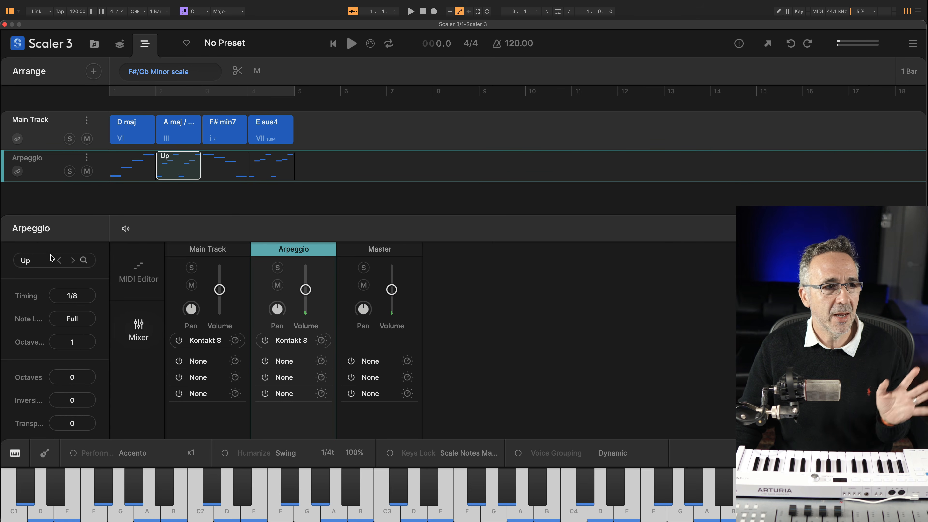
click(37, 264)
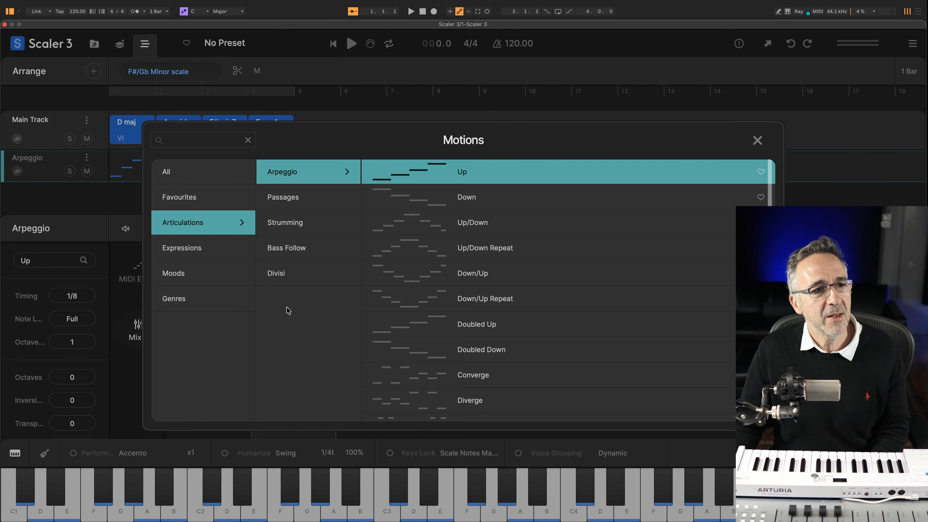
click(192, 256)
click(193, 231)
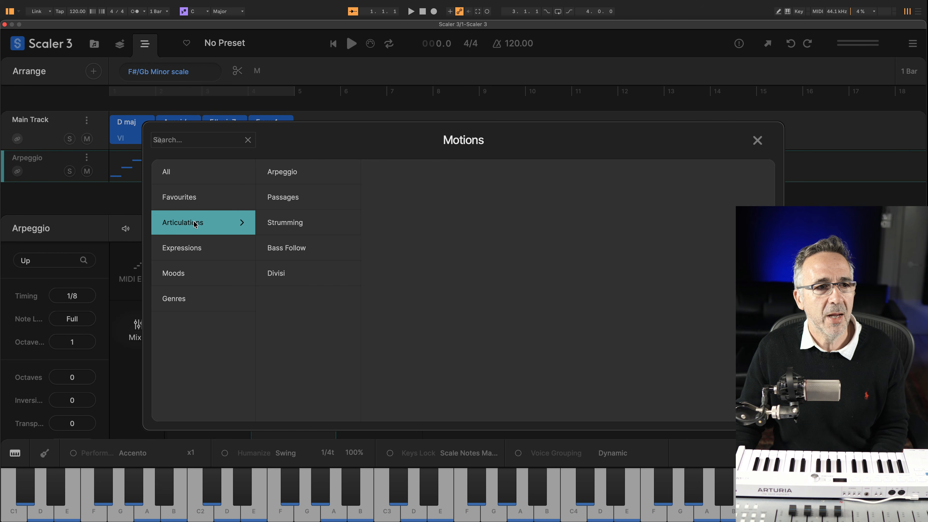
click(271, 204)
click(401, 177)
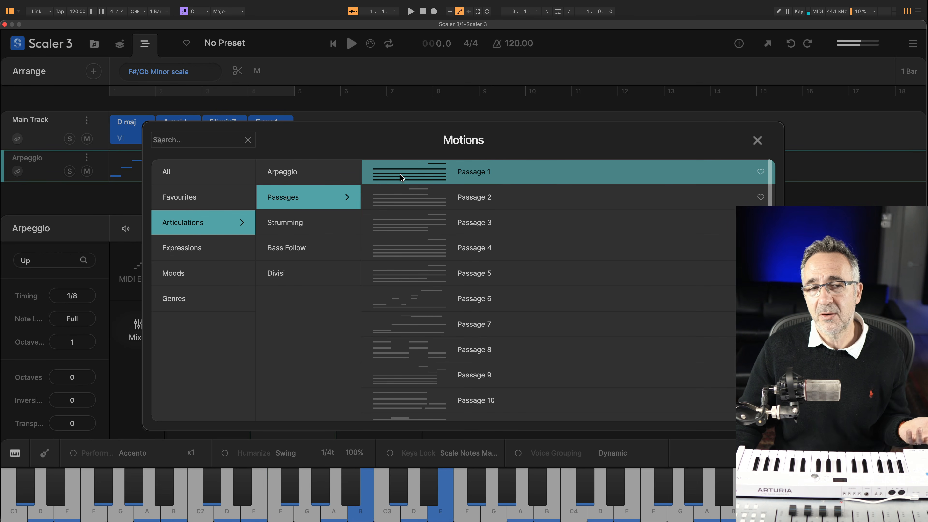
double_click(399, 174)
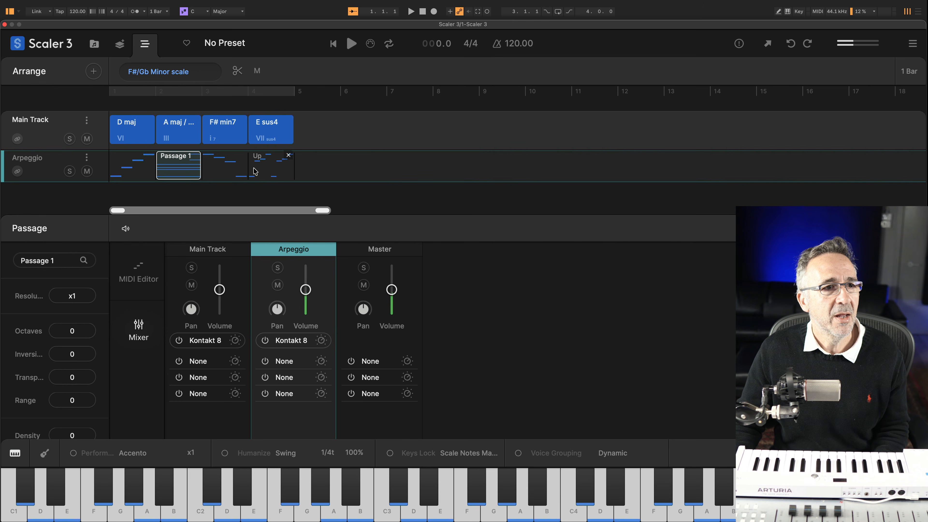
Change the motion of the arpeggio clip in bar 4 to Passage 2.
double_click(261, 173)
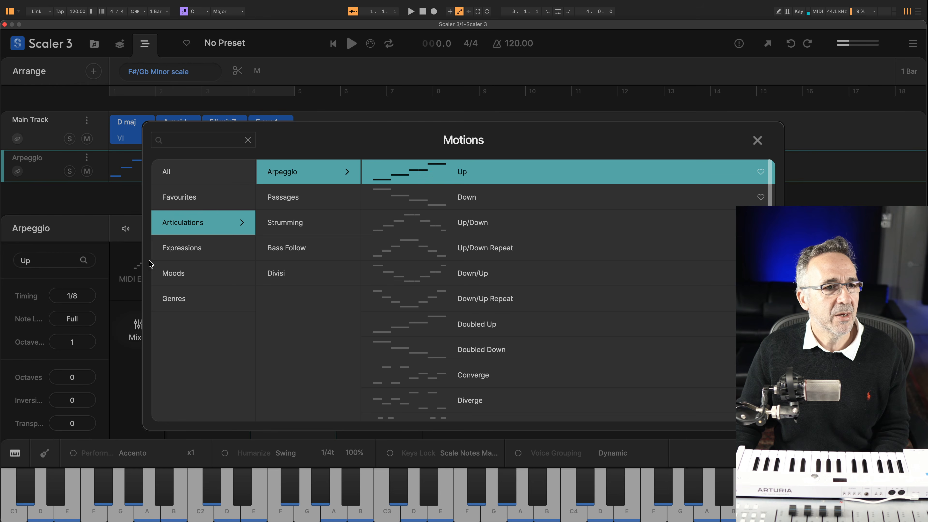
click(298, 203)
double_click(403, 196)
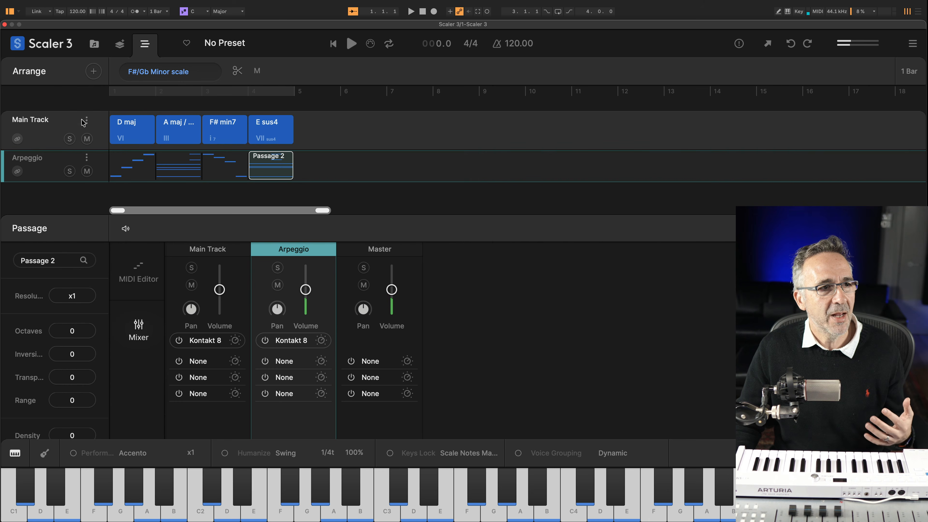
Link the Main Track and Arpeggio track to keyboard triggering and add a User Track to the arrangement.
click(18, 139)
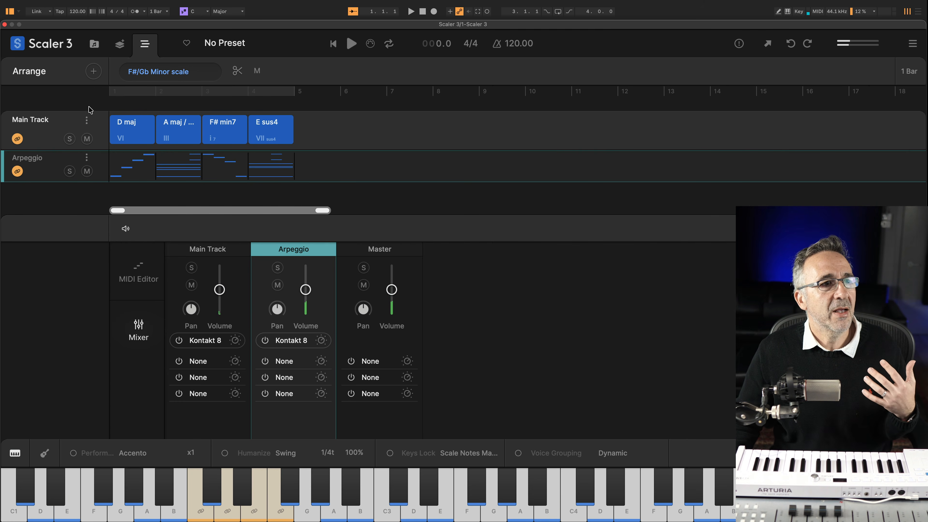
click(90, 77)
click(206, 326)
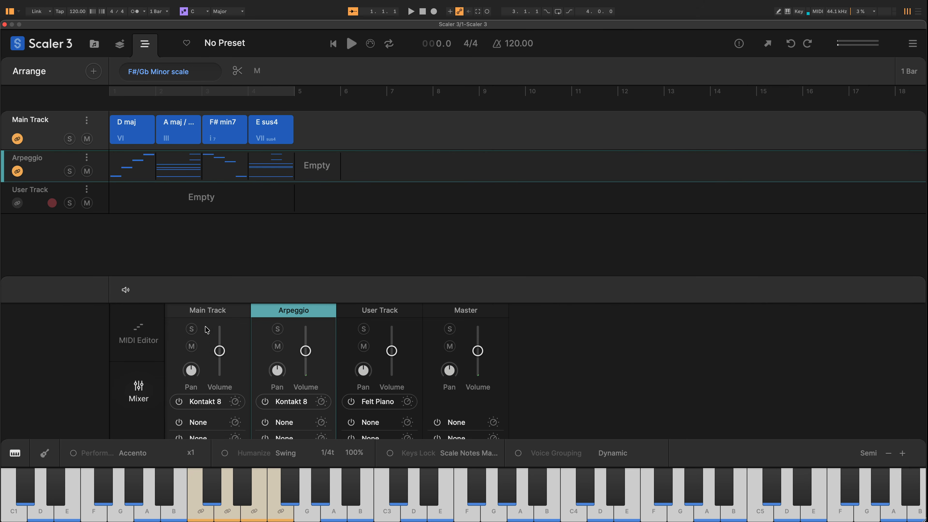
Set the User Track's sound to Kontakt 8 with the Vocal Colors preset Angelic Voices.
click(37, 200)
click(367, 402)
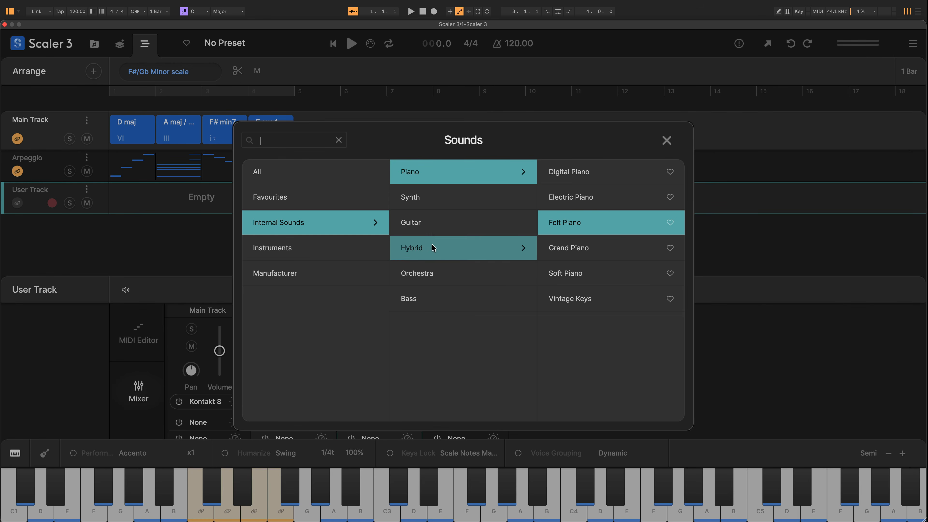
click(269, 199)
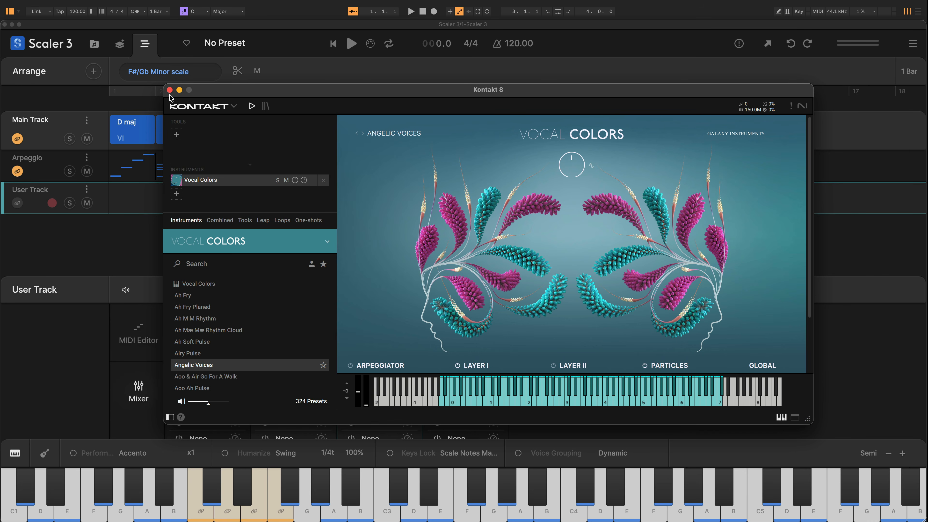
click(169, 90)
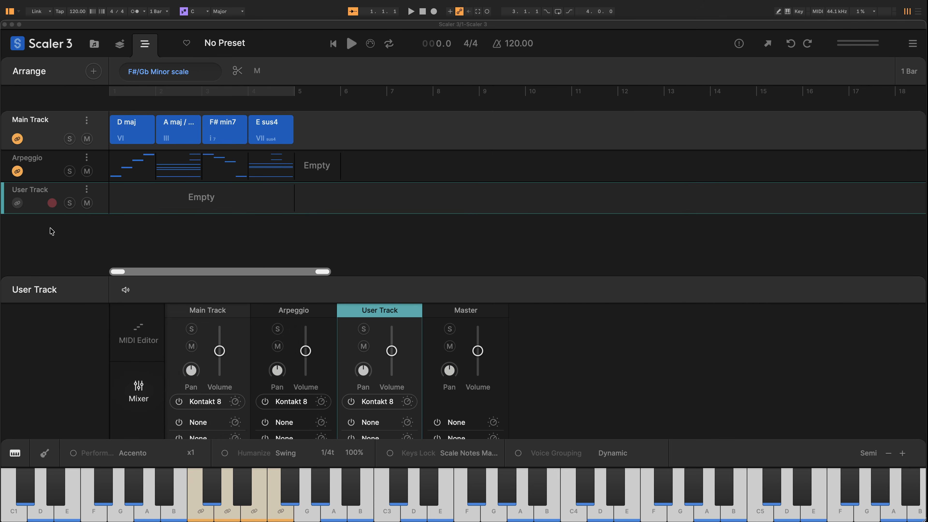
Link the User Track to keyboard triggering and enable Keys Lock in Scale Notes Mapped mode.
click(18, 204)
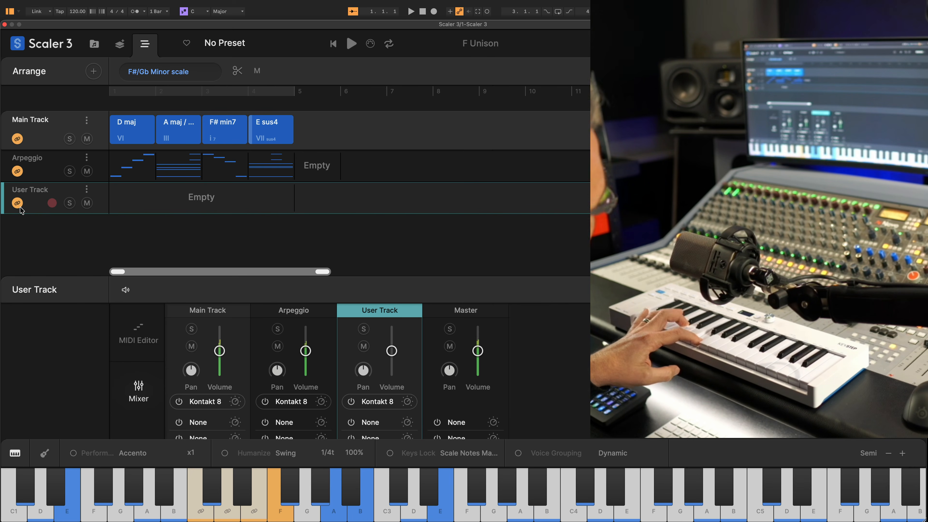
click(390, 453)
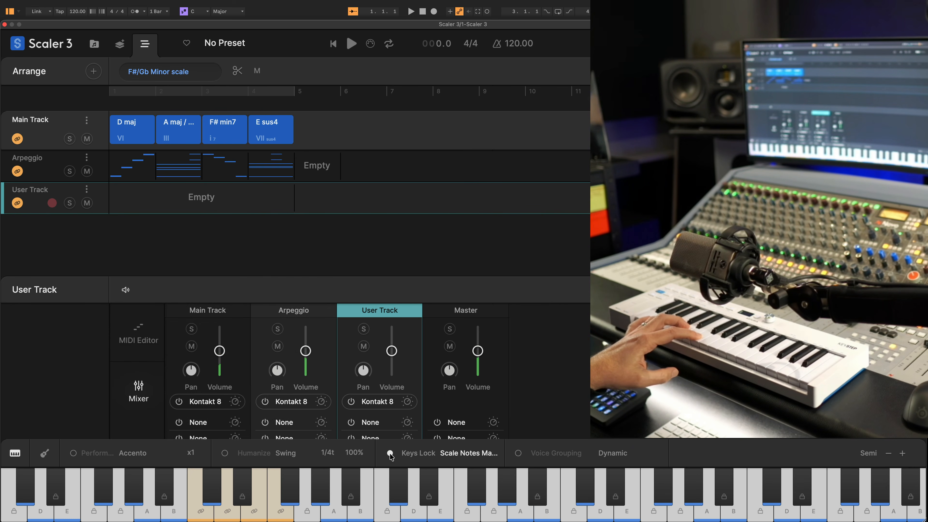
click(457, 453)
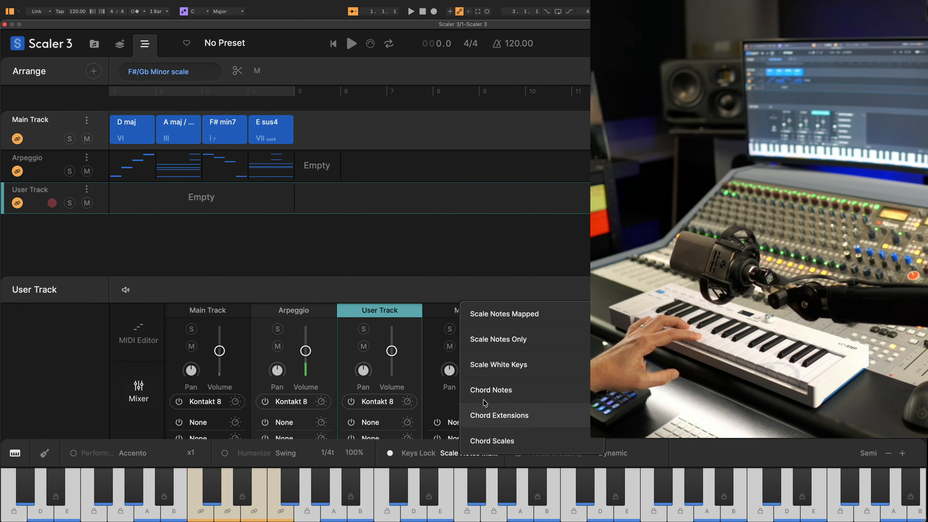
click(500, 318)
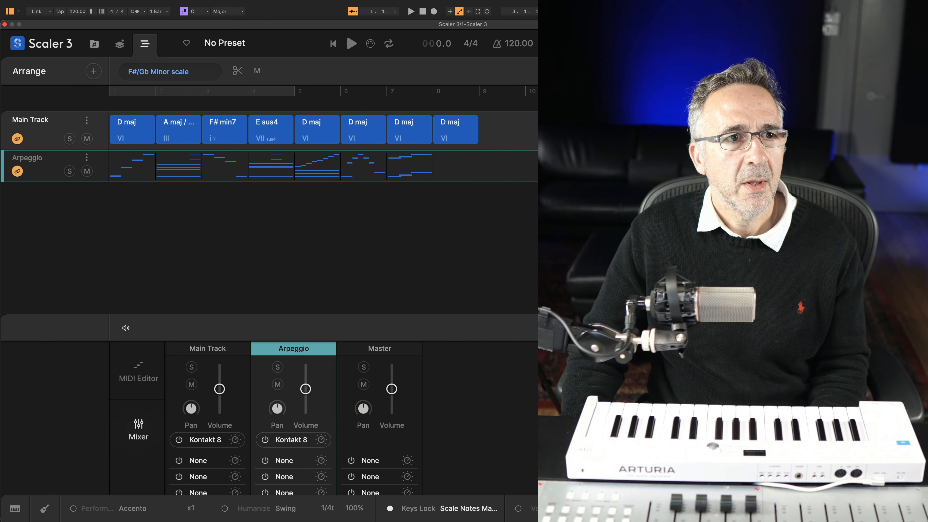
Add a clip in bar 8 of the Arpeggio track and assign it the Accento motion from the Adagio performances.
click(456, 164)
click(458, 164)
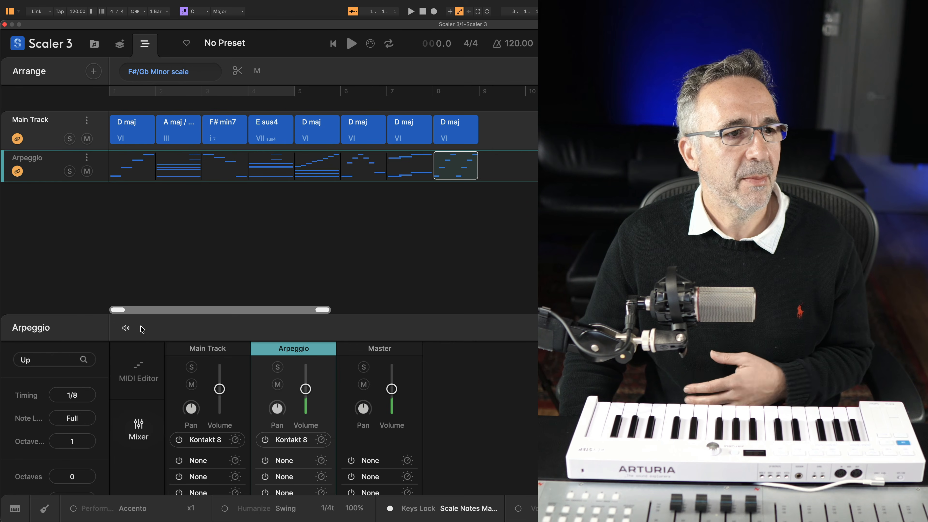
click(37, 361)
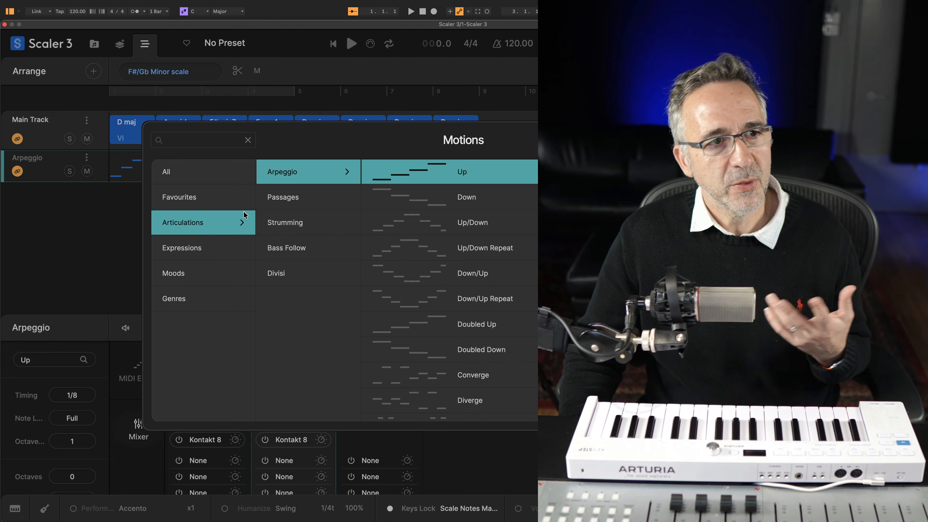
click(199, 248)
click(287, 172)
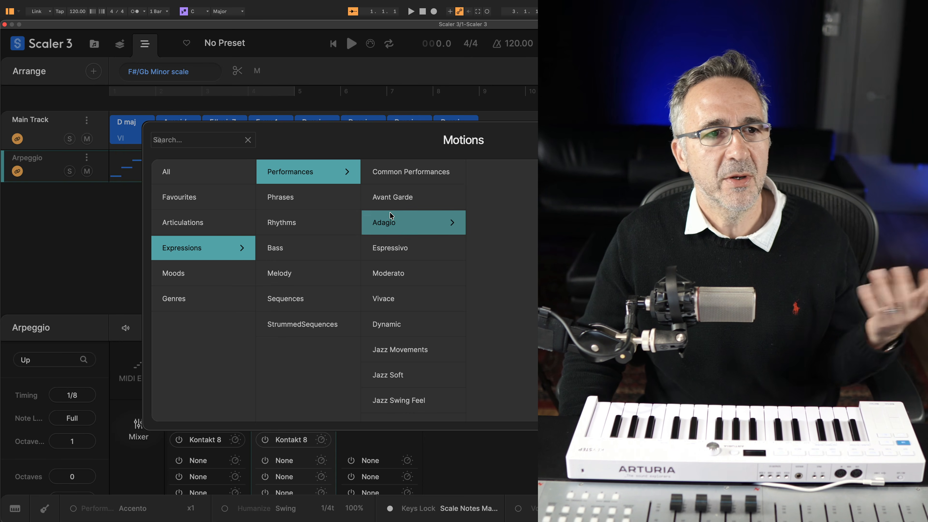
click(410, 222)
click(510, 178)
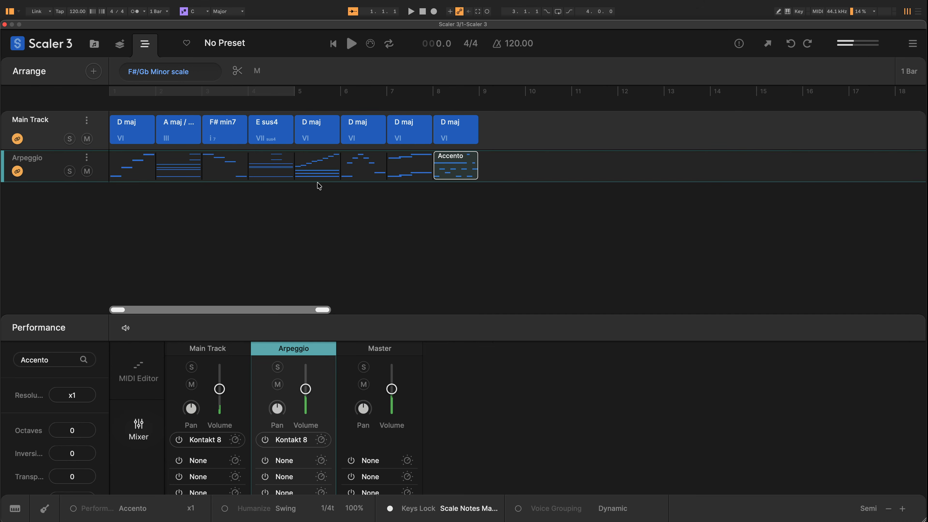
Examine the motion type and settings assigned to the individual clips along the Arpeggio track.
click(417, 176)
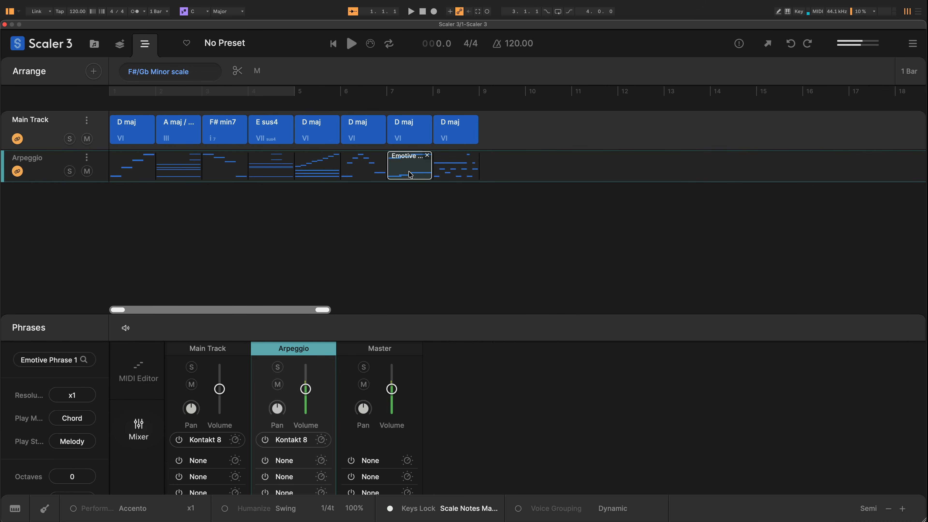
click(362, 171)
click(317, 171)
click(271, 170)
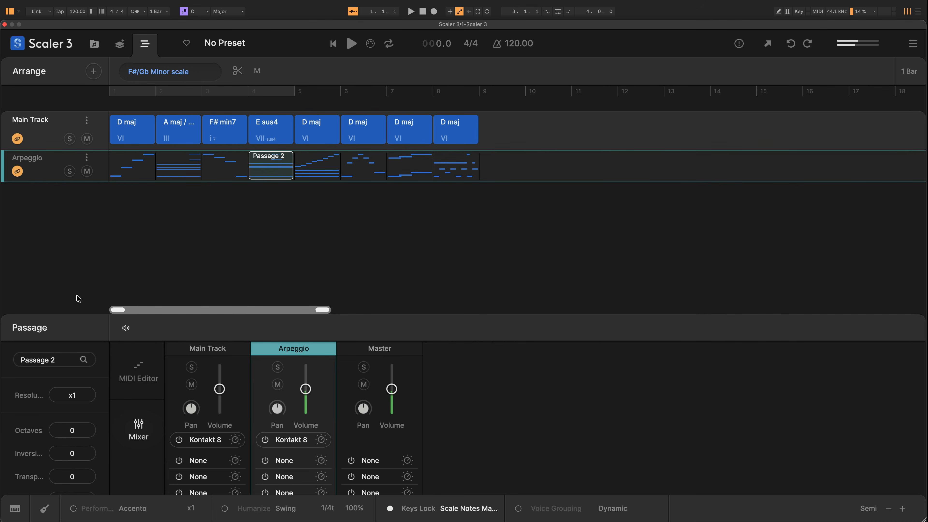
click(183, 178)
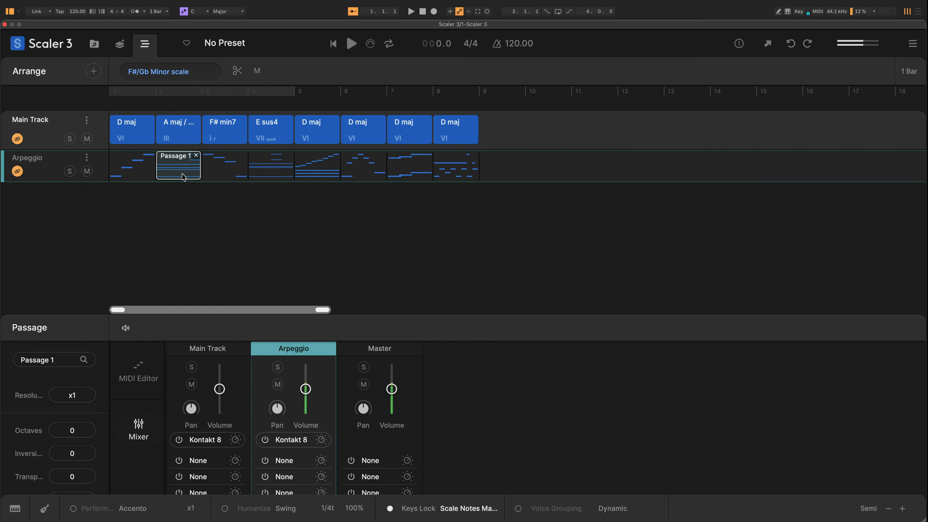
click(139, 174)
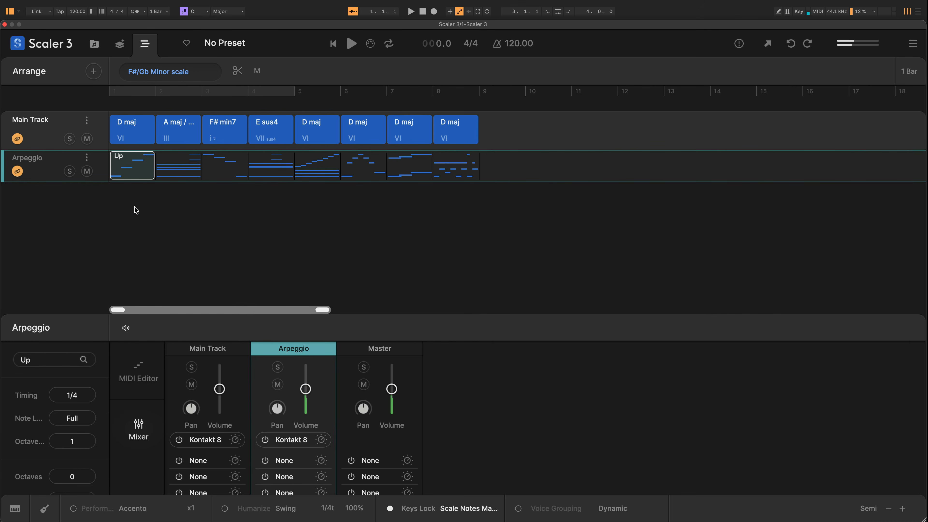
click(327, 162)
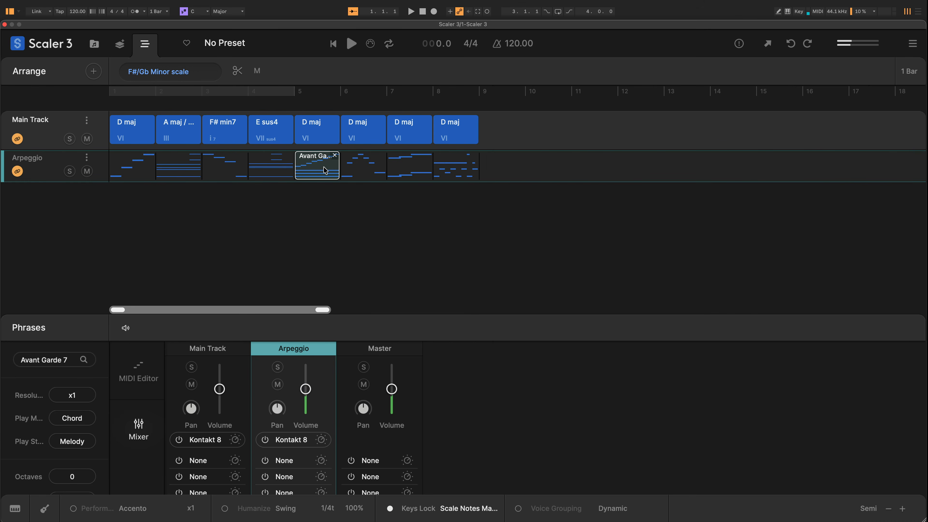
click(362, 170)
click(470, 174)
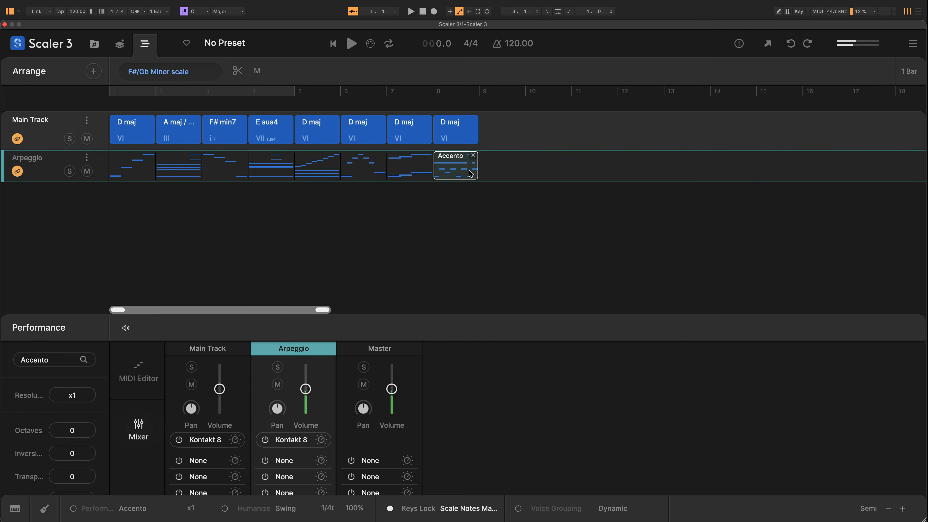
Inspect the motion library entries for the Accento clip in bar 8 and the Passage 2 clip in bar 4.
click(40, 361)
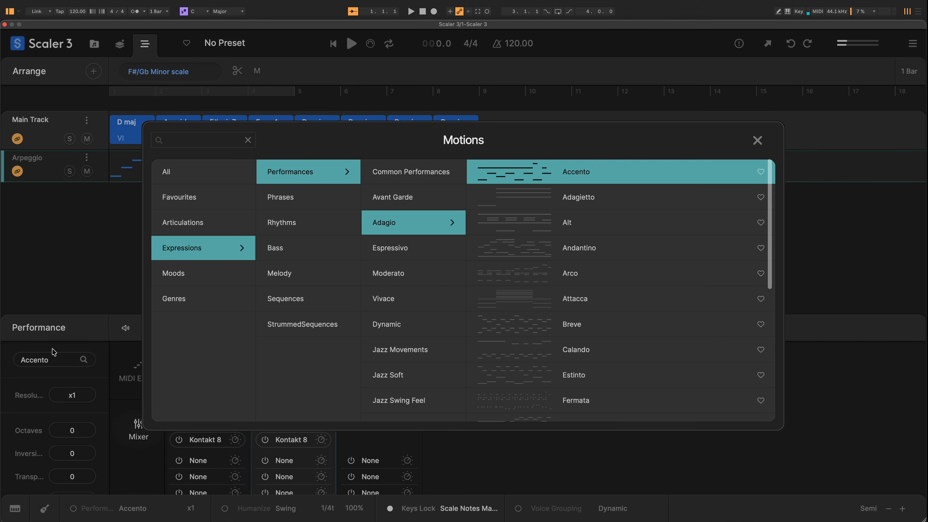
click(753, 143)
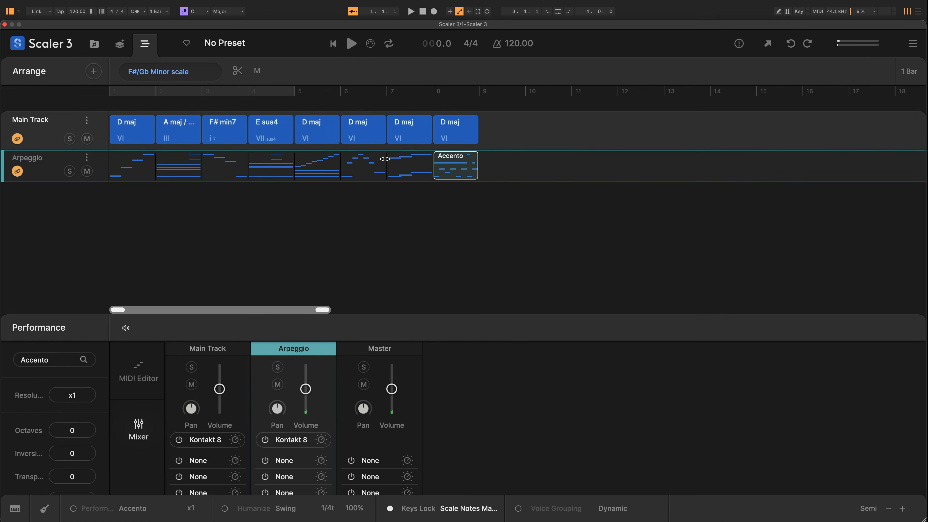
click(272, 168)
click(36, 360)
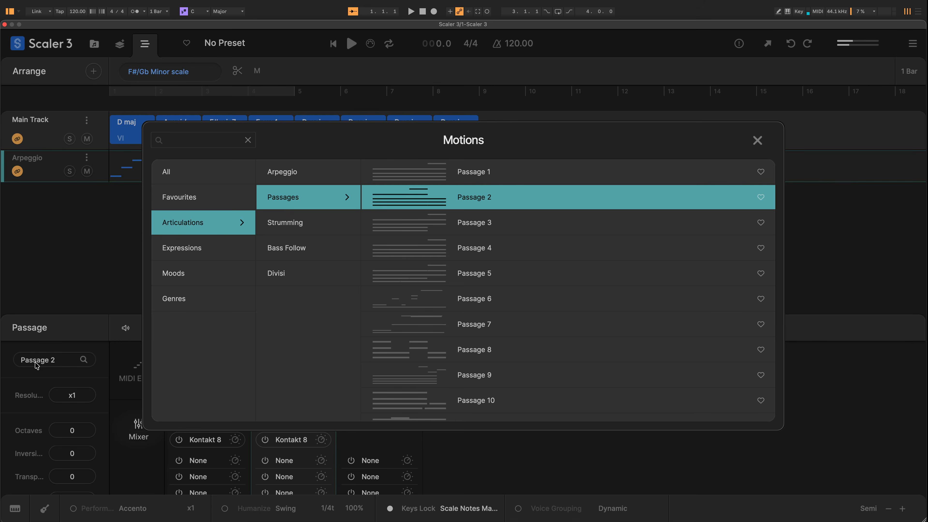
click(757, 140)
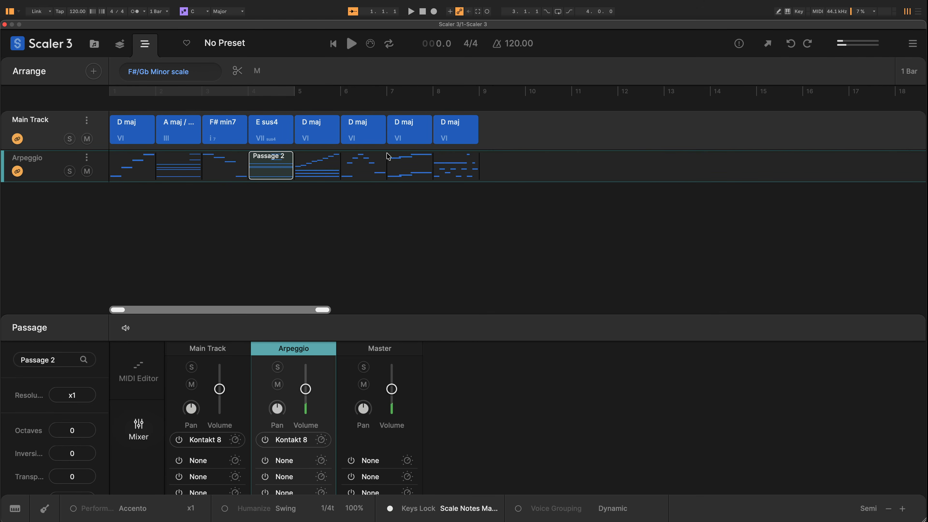
Rename the Arpeggio track as Motions.
double_click(33, 164)
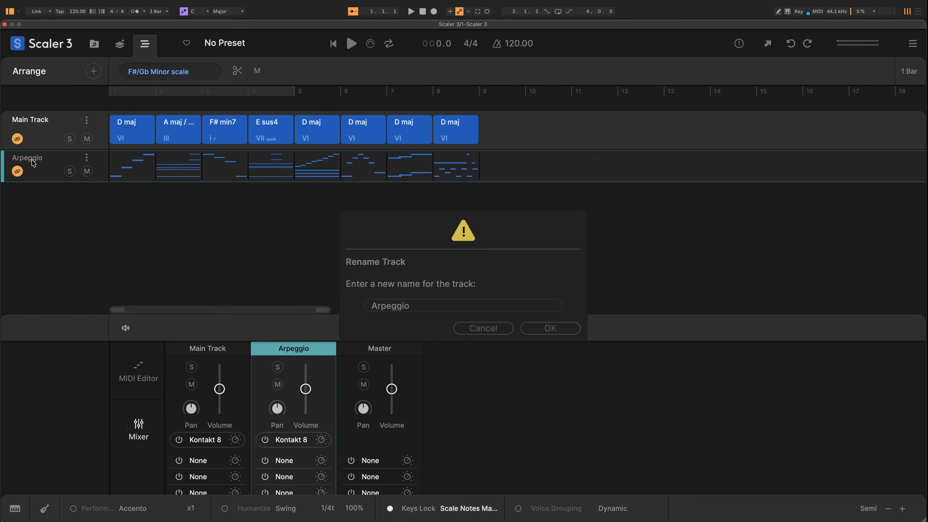
click(420, 306)
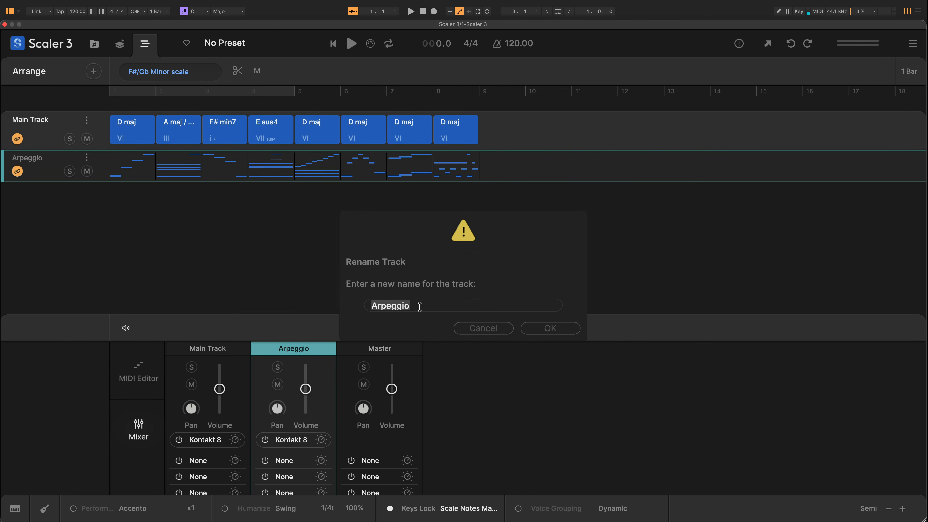
text(Mot)
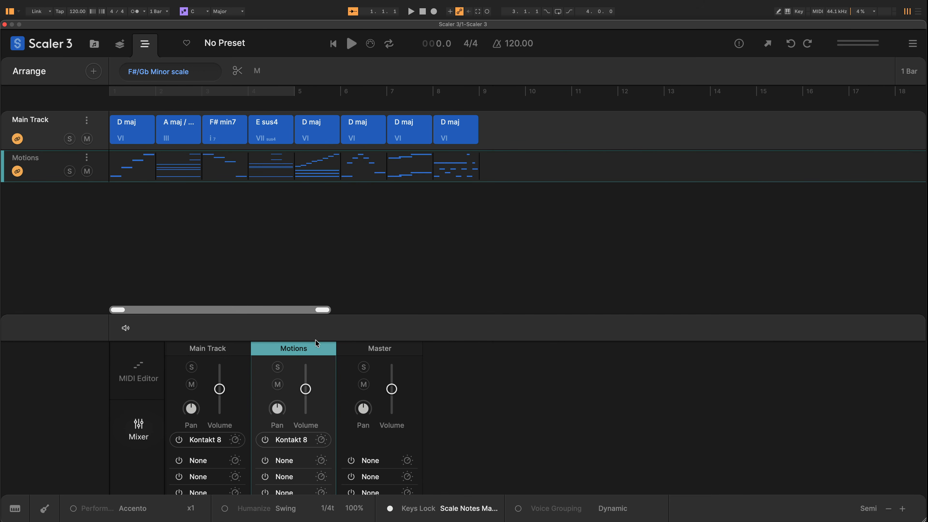
double_click(298, 351)
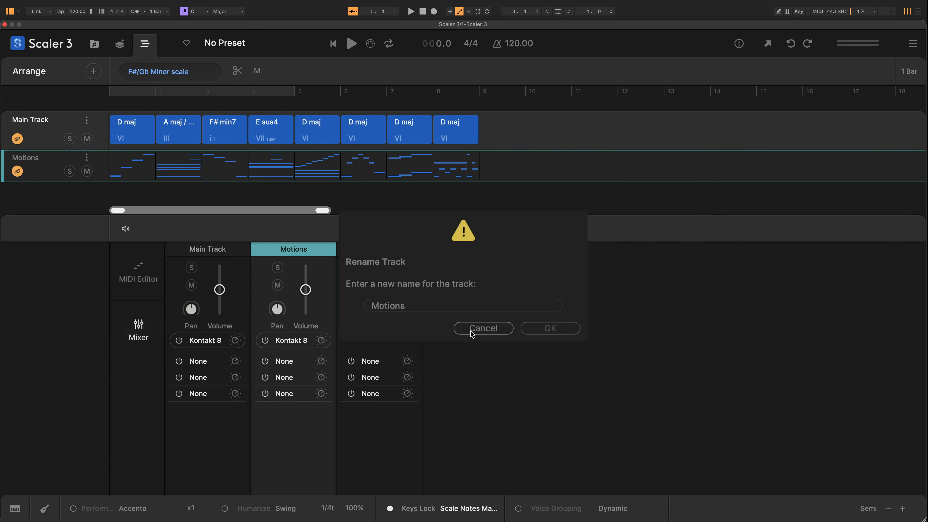
click(483, 328)
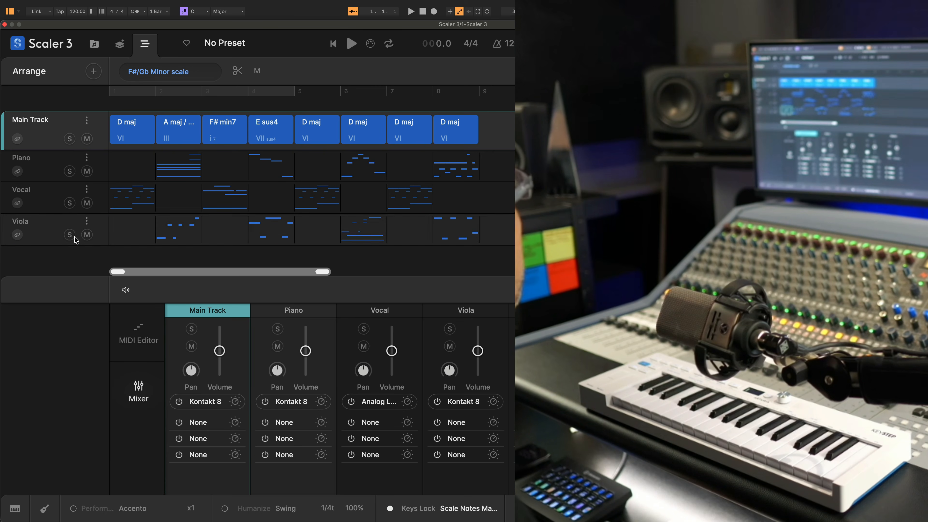
Select the Viola, Vocal and Piano tracks in turn to play each one's sound from the keyboard.
click(44, 236)
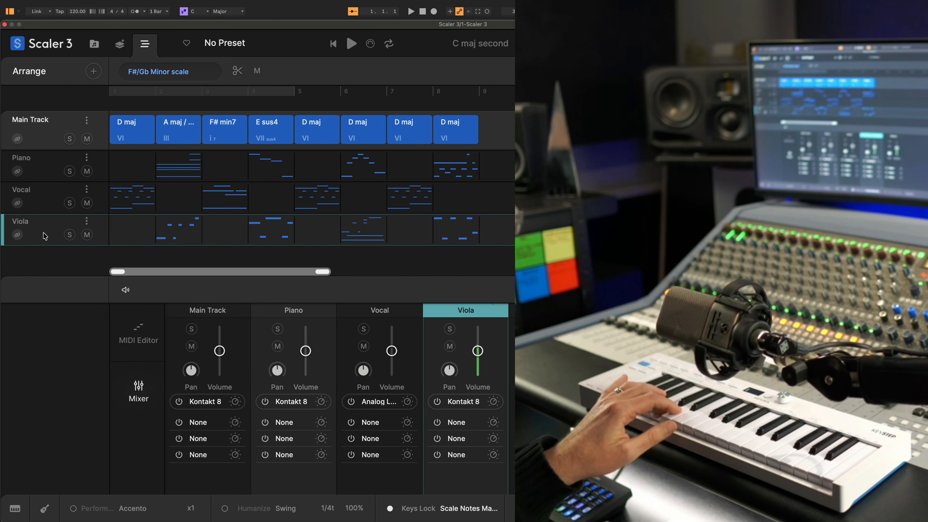
click(41, 205)
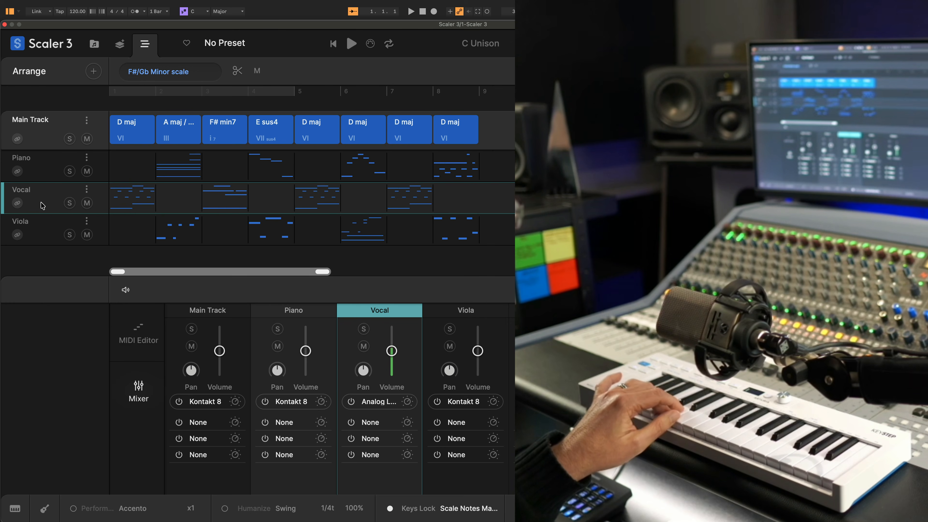
click(40, 172)
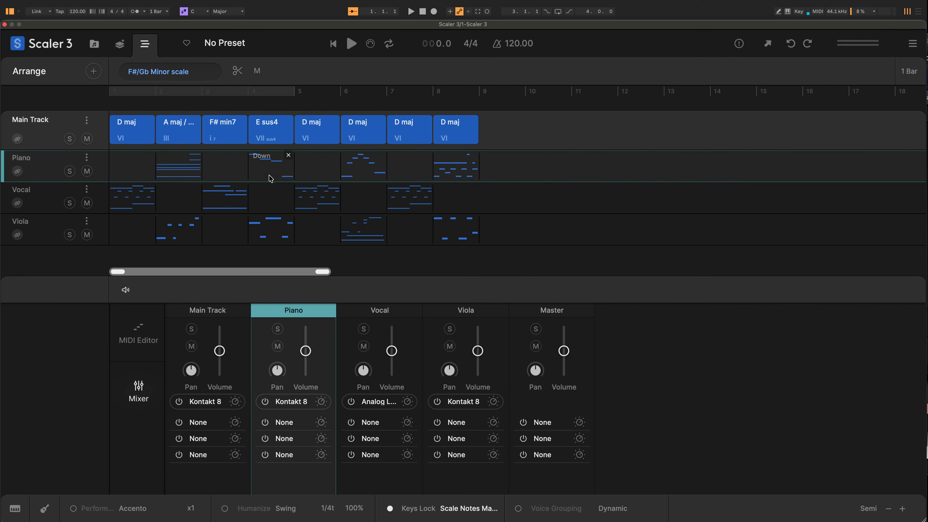
Audition individual motion clips across the Piano, Vocal and Viola tracks in bars 2, 4 and 5.
click(270, 178)
click(310, 199)
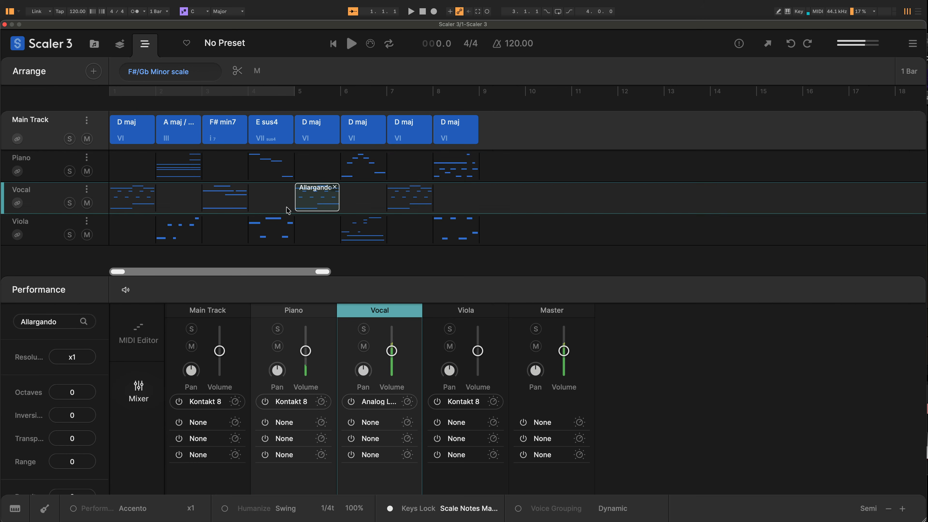
click(267, 230)
click(190, 231)
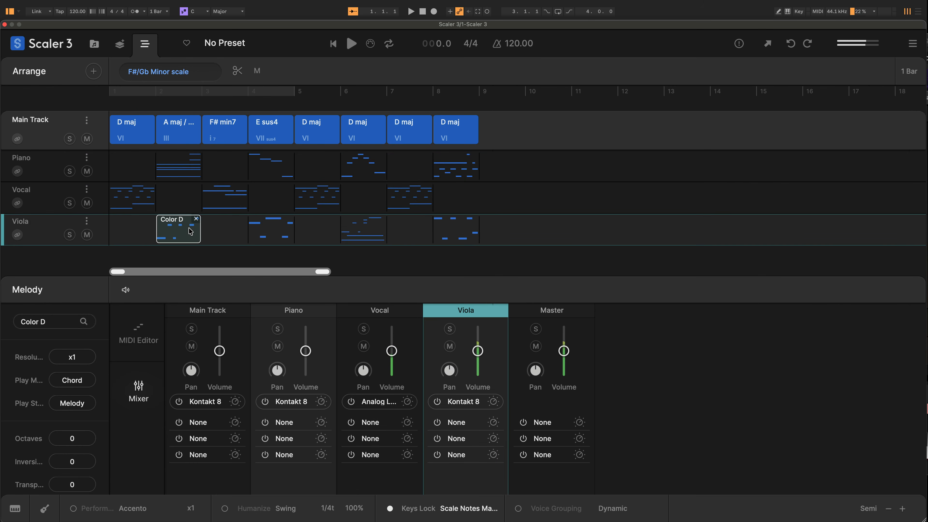
click(179, 176)
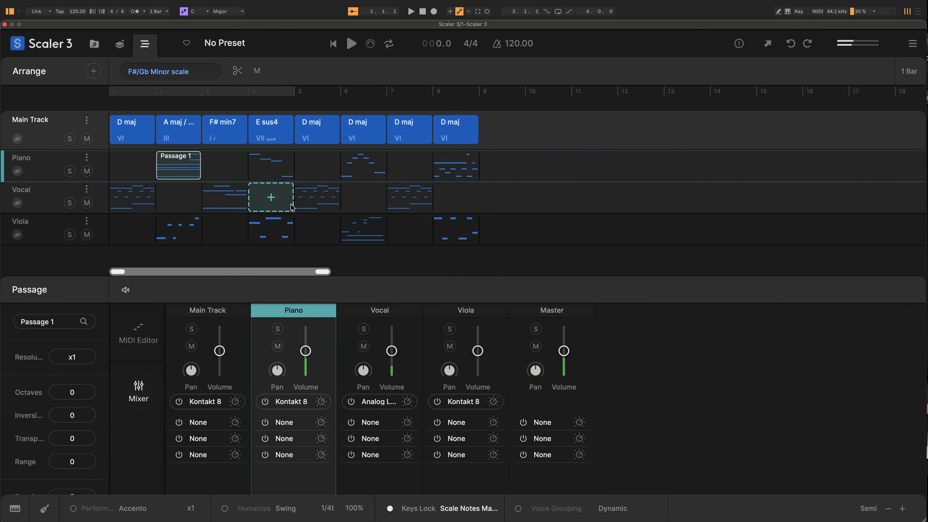
click(312, 205)
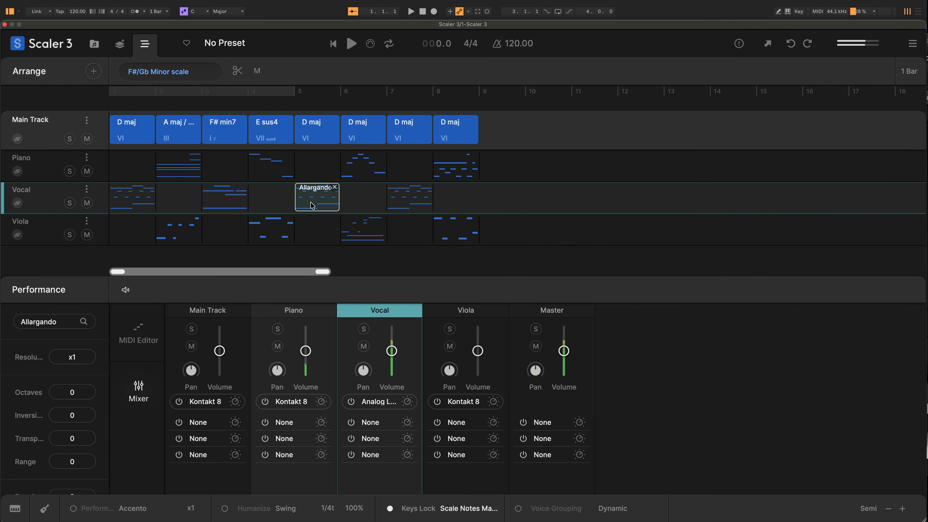
Move Vocal's bar 5 Allargando clip to Piano, Vocal's bar 7 clip to Vocal bar 5, and Piano's bar 8 Accento clip to Vocal.
drag(316, 202, 312, 233)
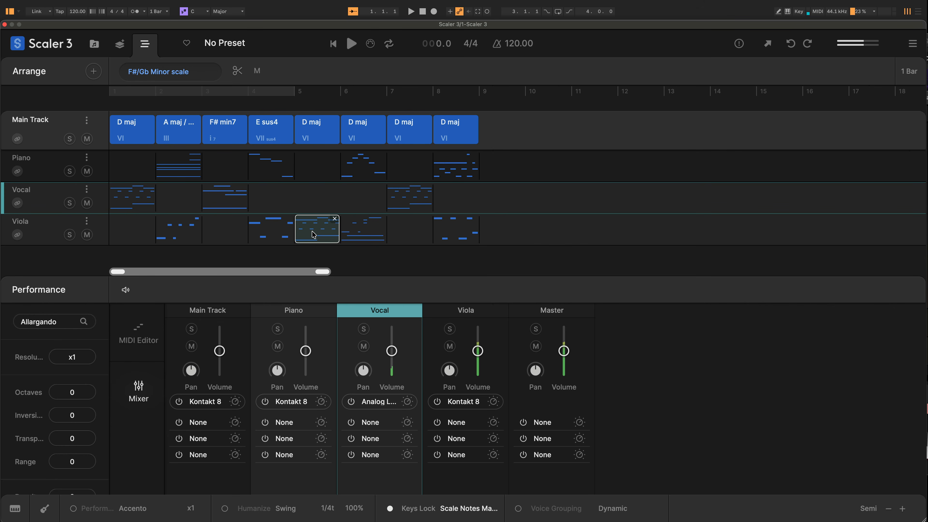
drag(314, 210, 315, 172)
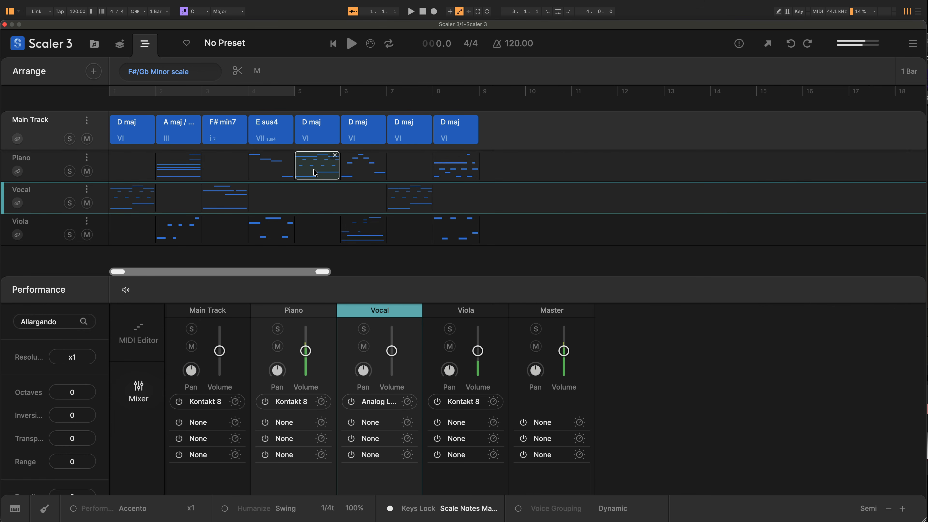
drag(404, 198, 406, 228)
drag(452, 165, 452, 196)
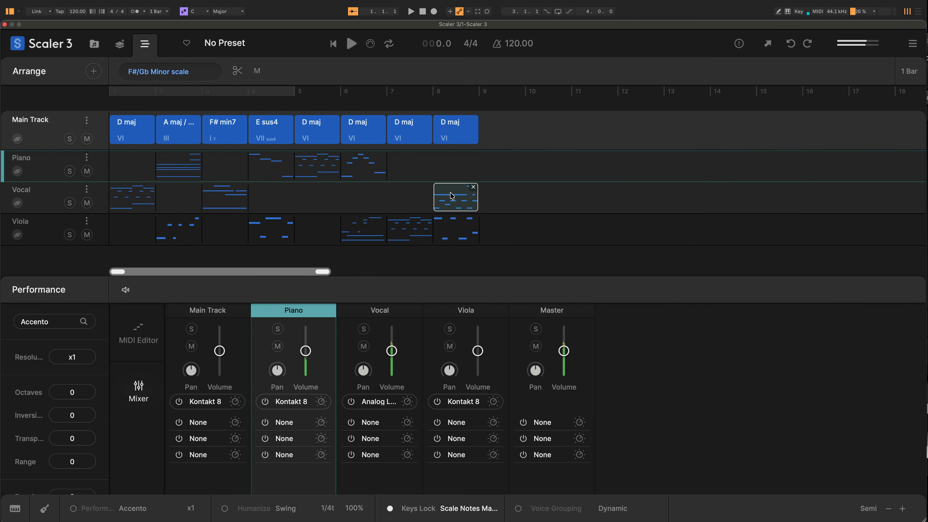
drag(420, 227, 328, 199)
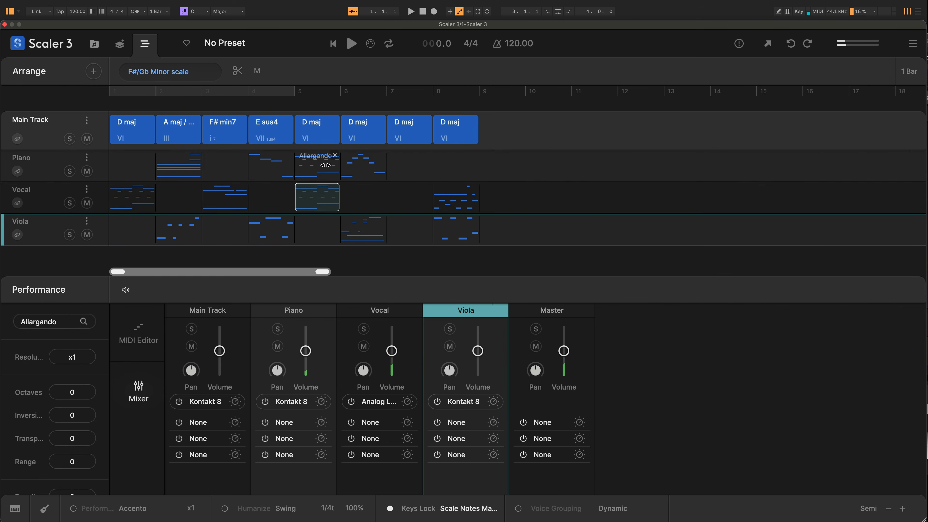
Audition the clips in bar 5 of Piano, bar 4 of Viola and bar 3 of Vocal.
click(307, 170)
click(283, 223)
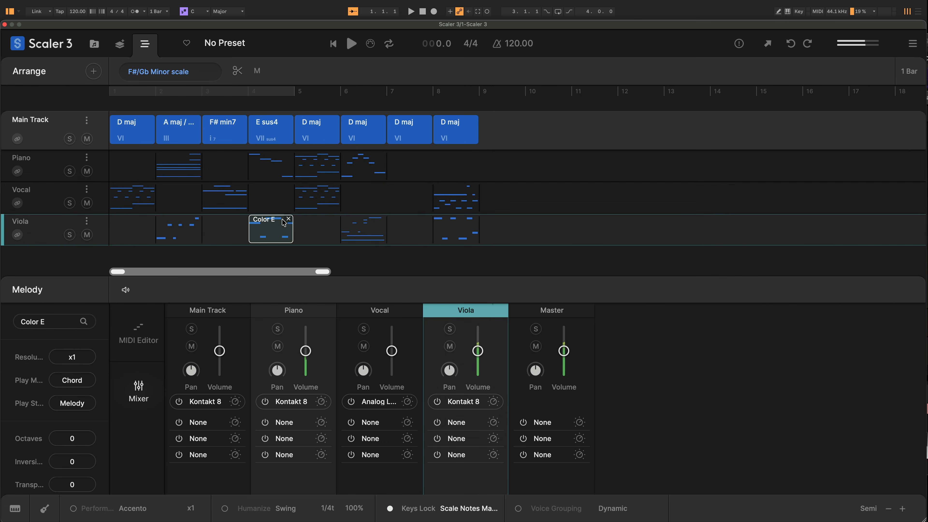
click(234, 201)
Select the Color D clip in bar 2 of the Viola track and open its motion library.
click(189, 230)
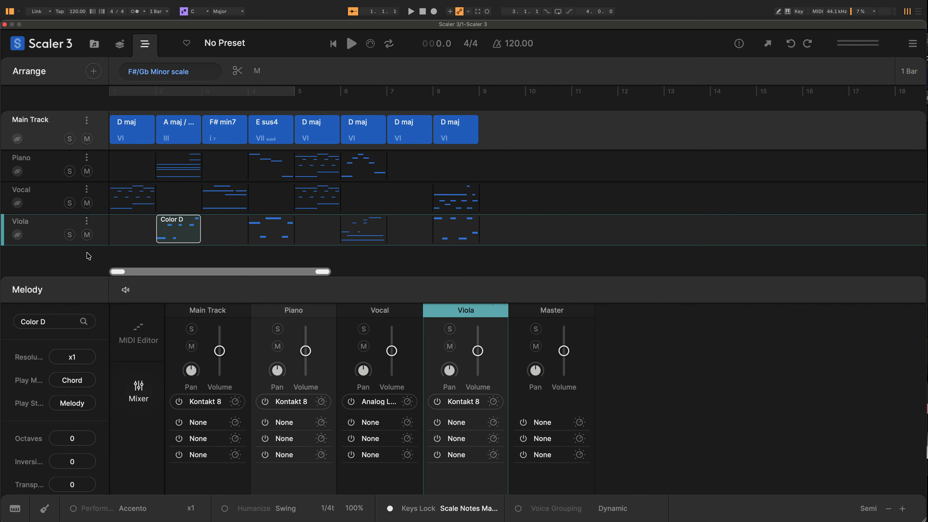
click(42, 318)
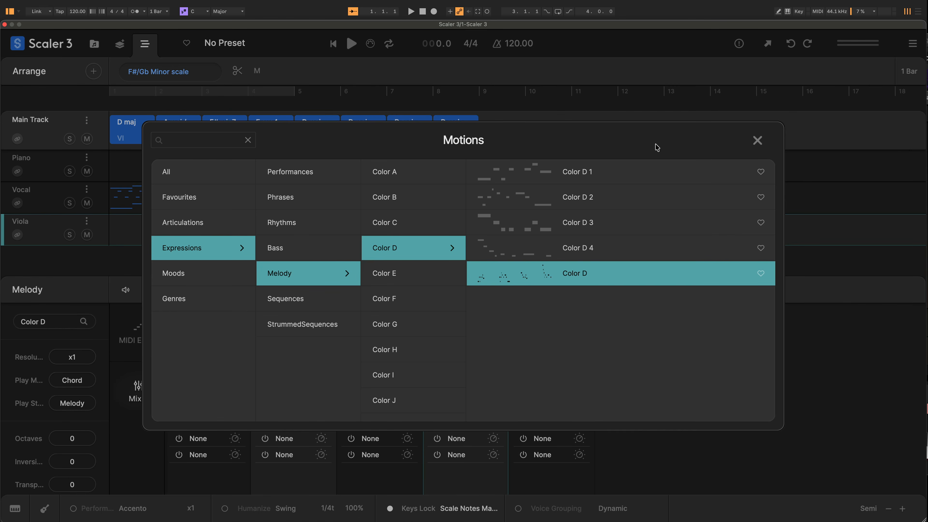